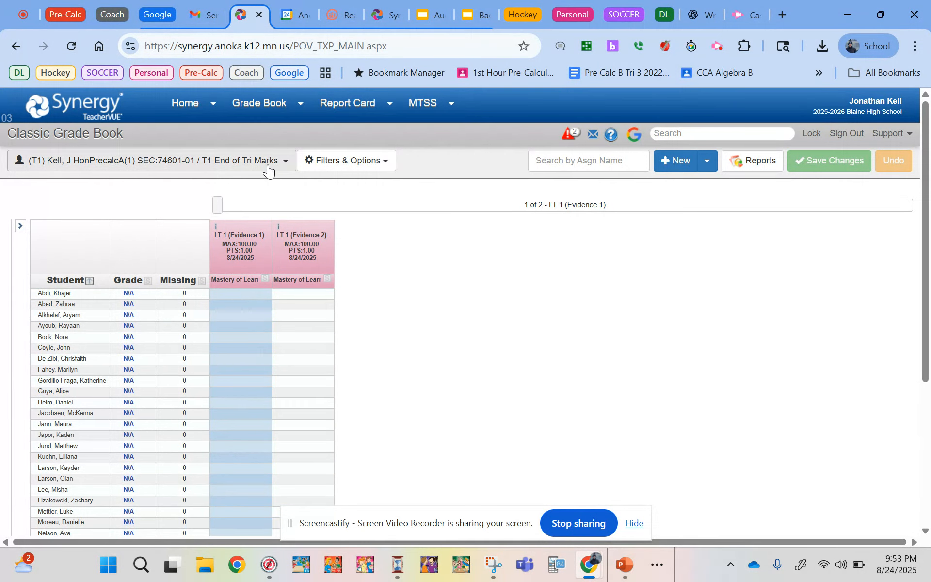
# Open the Grade Book Score Types page within the class's Grade Book Setup
pyautogui.moveTo(272, 104)
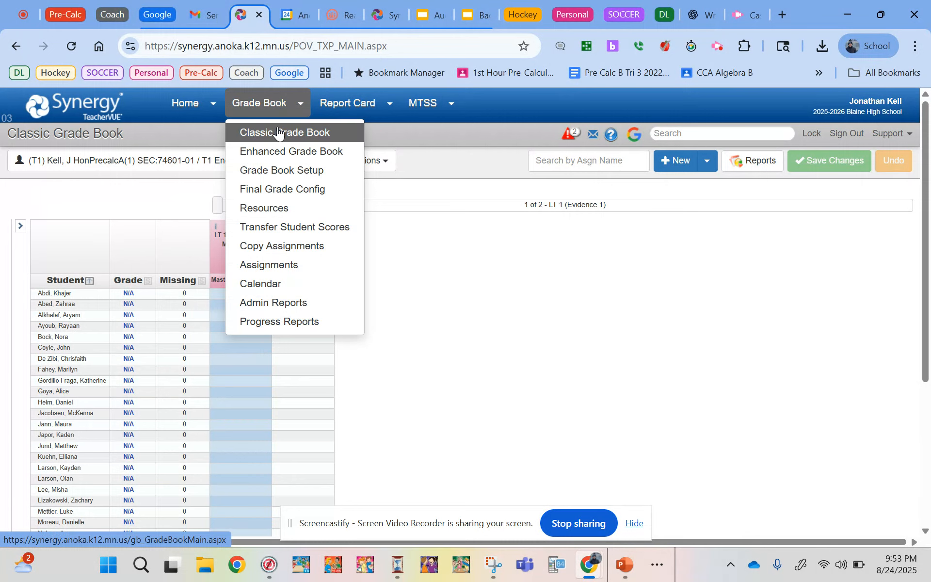
pyautogui.click(277, 131)
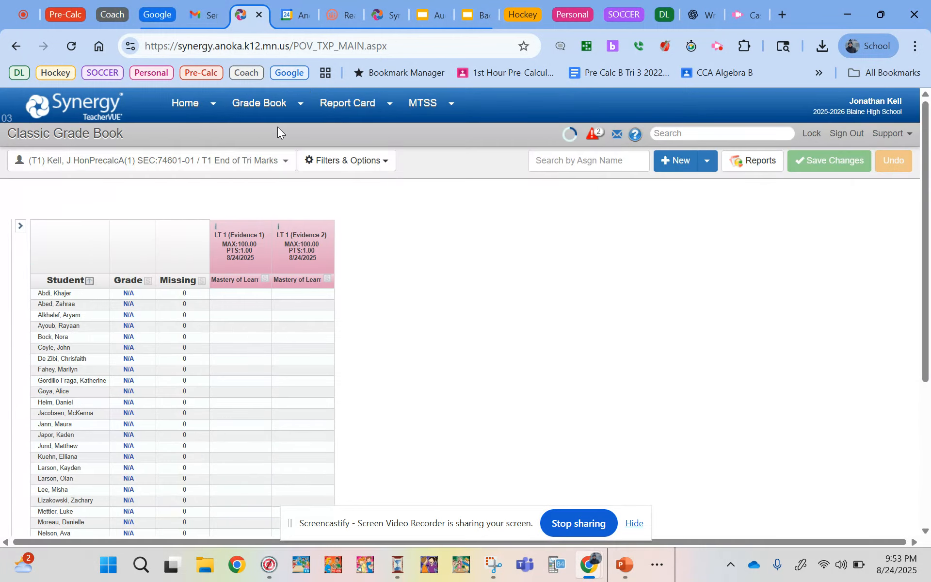
pyautogui.moveTo(297, 110)
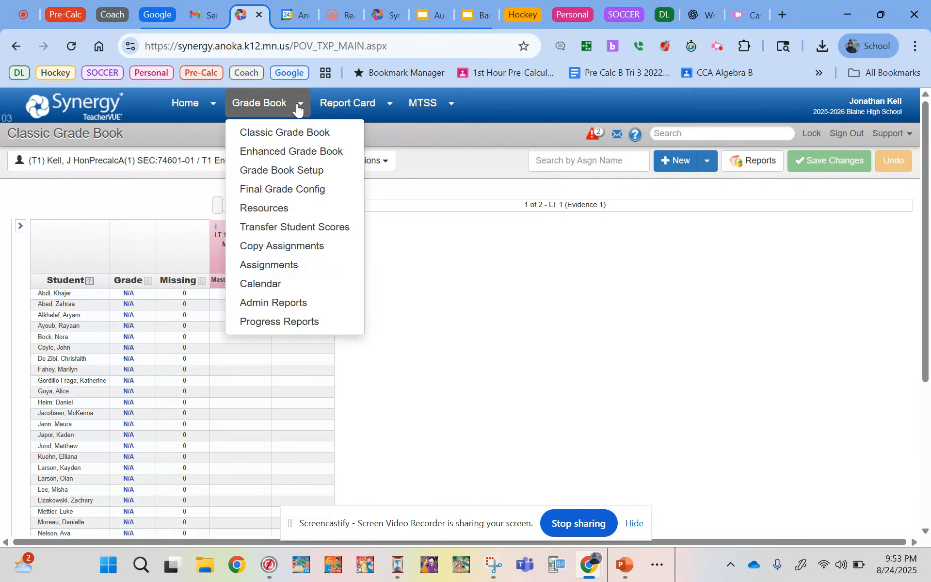
pyautogui.click(299, 173)
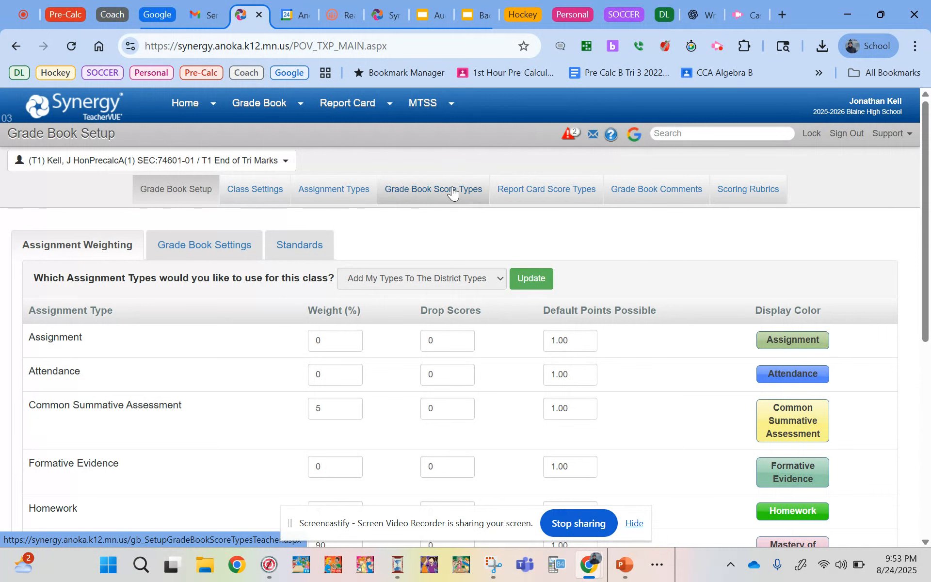
pyautogui.click(435, 190)
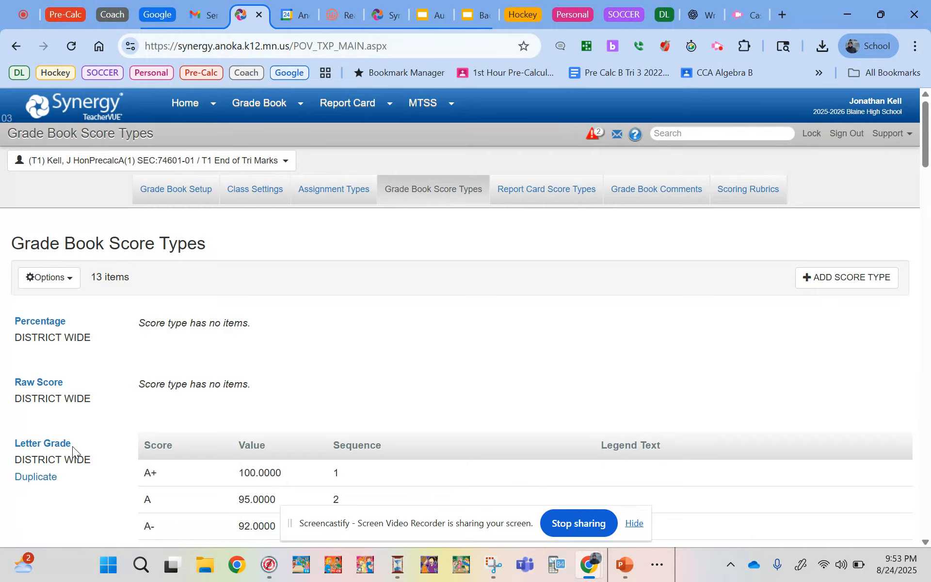
# Find the teacher's own 2024 letter grade score type in the list and duplicate it
pyautogui.scroll(-2, 72, 446)
pyautogui.scroll(-4, 72, 446)
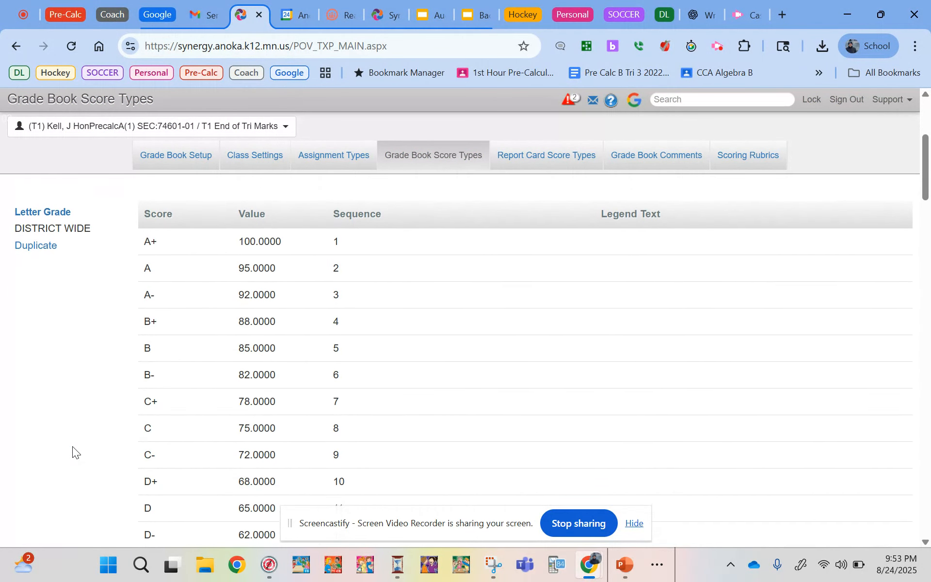
pyautogui.scroll(-9, 72, 446)
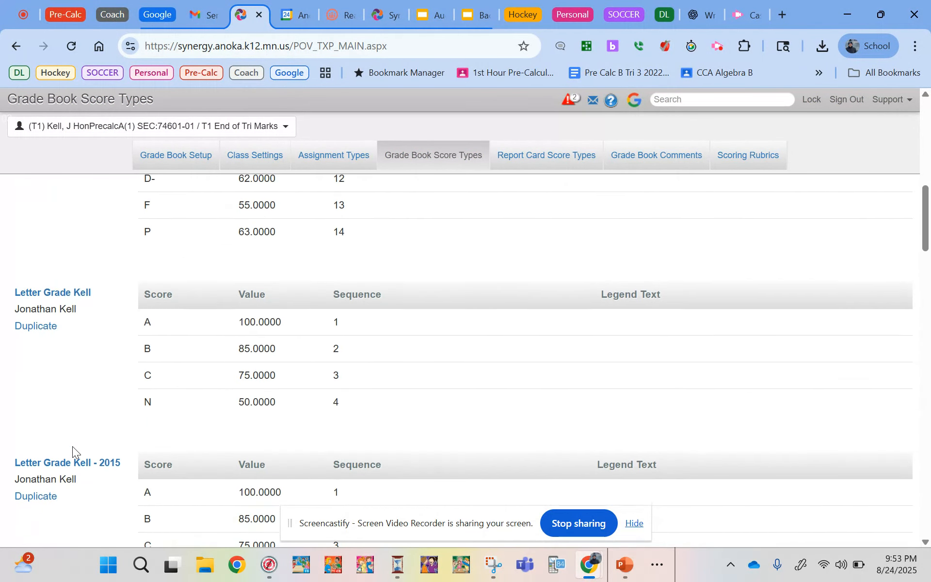
pyautogui.scroll(1, 72, 446)
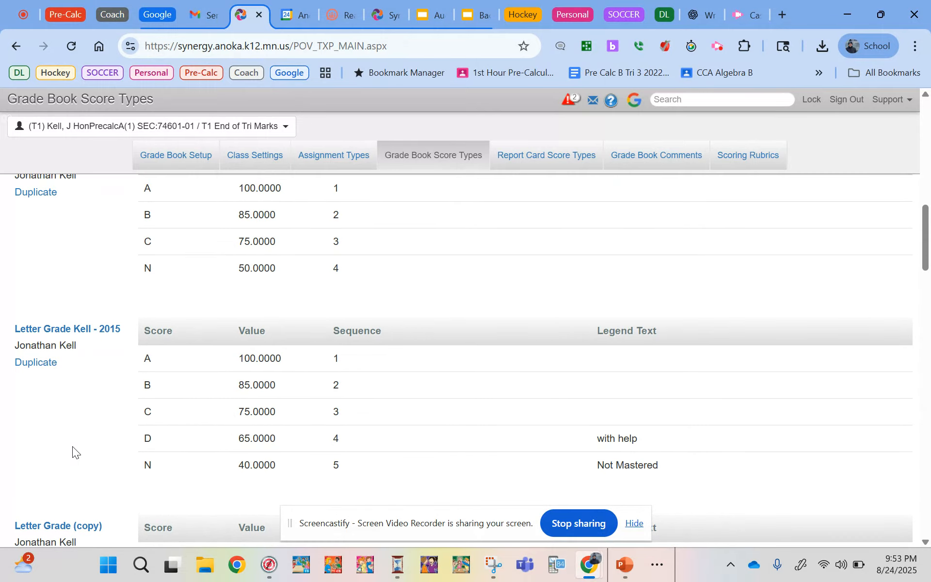
pyautogui.scroll(-10, 72, 446)
pyautogui.scroll(-20, 72, 446)
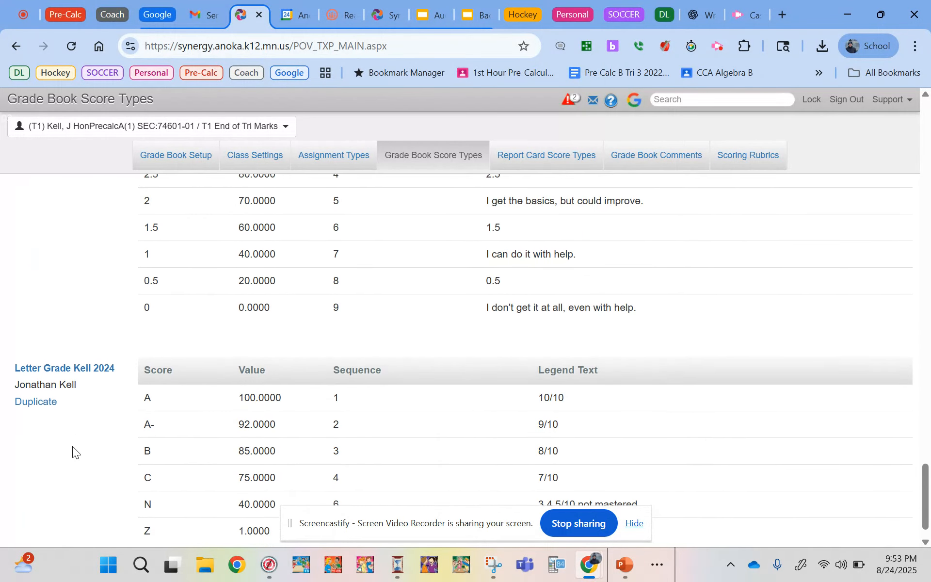
pyautogui.click(43, 371)
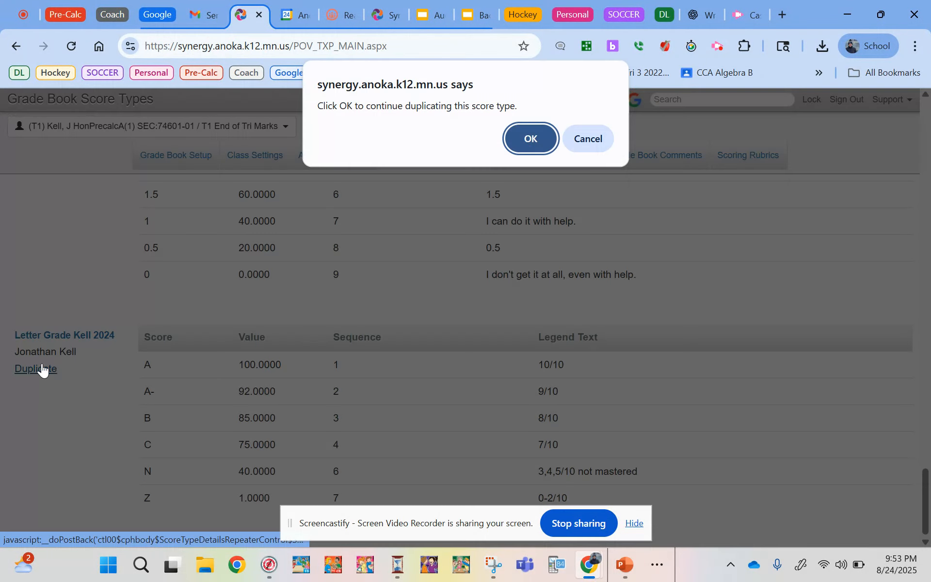
pyautogui.click(538, 143)
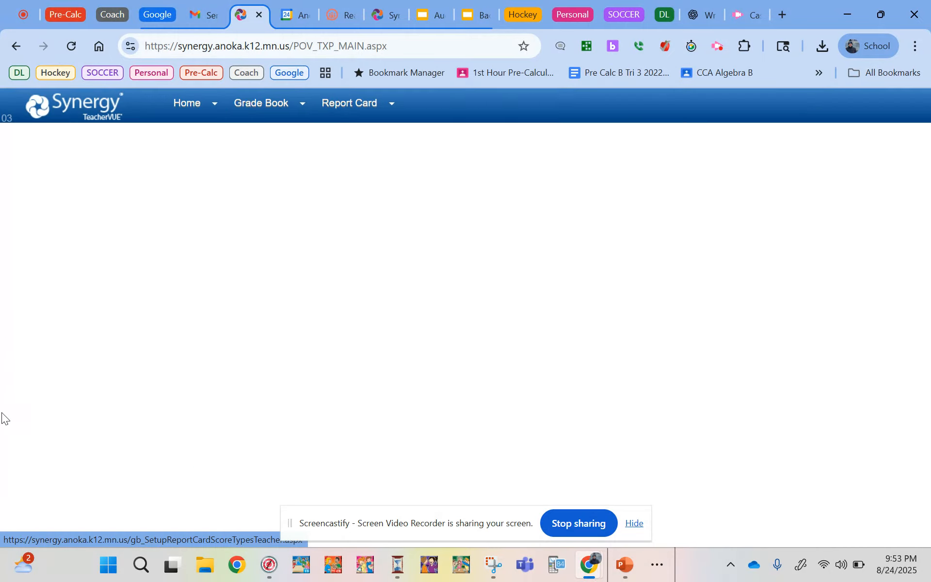
# Rename the copied 2024 score type to Letter Grade 2025, save it, and return to its entry in the score types list
pyautogui.scroll(-15, 69, 380)
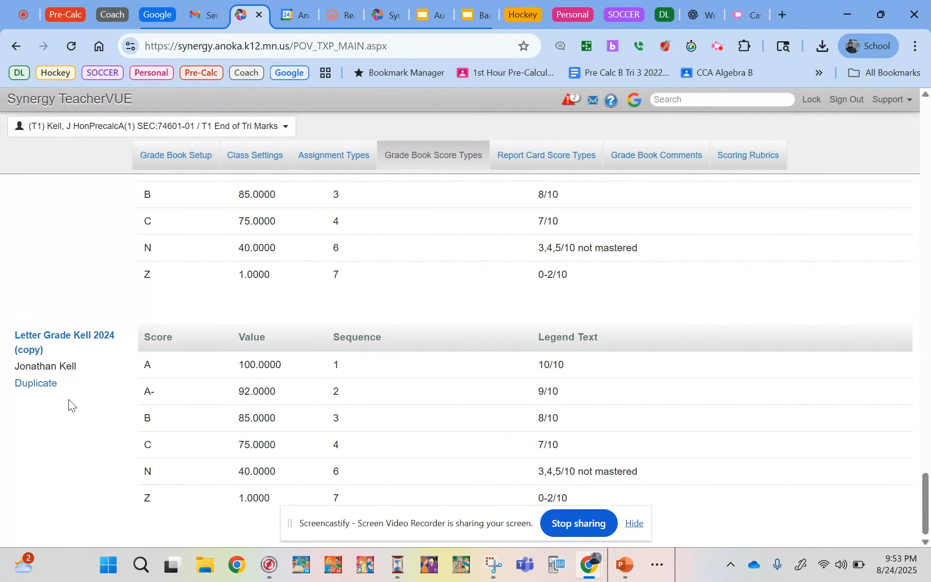
pyautogui.click(40, 335)
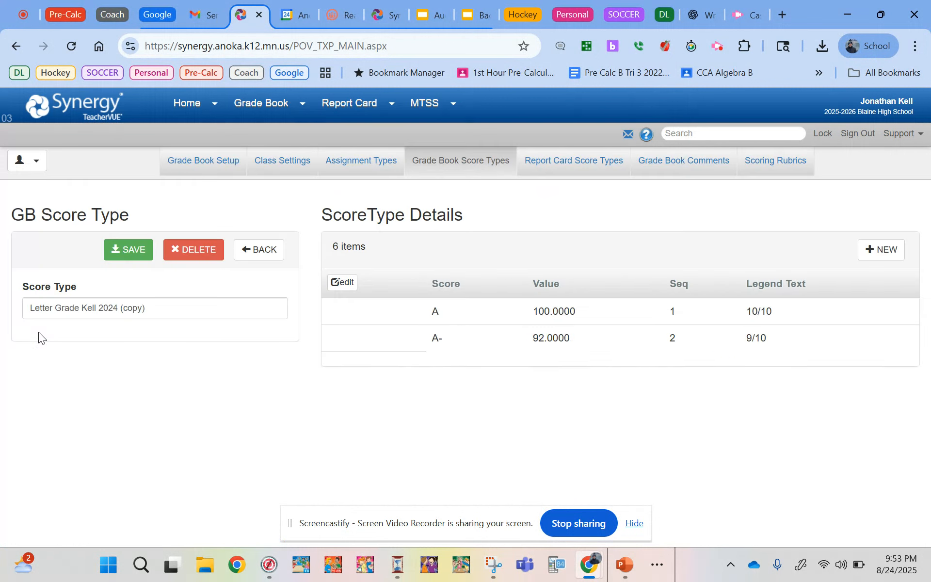
pyautogui.moveTo(156, 338); pyautogui.dragTo(3, 342)
pyautogui.write('L')
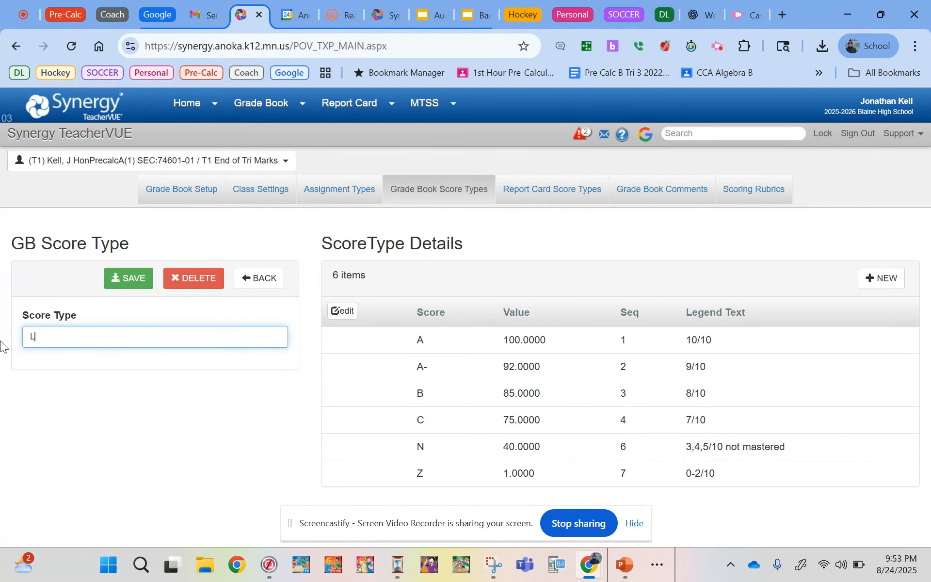
pyautogui.write('etter Grade 2025')
pyautogui.click(337, 310)
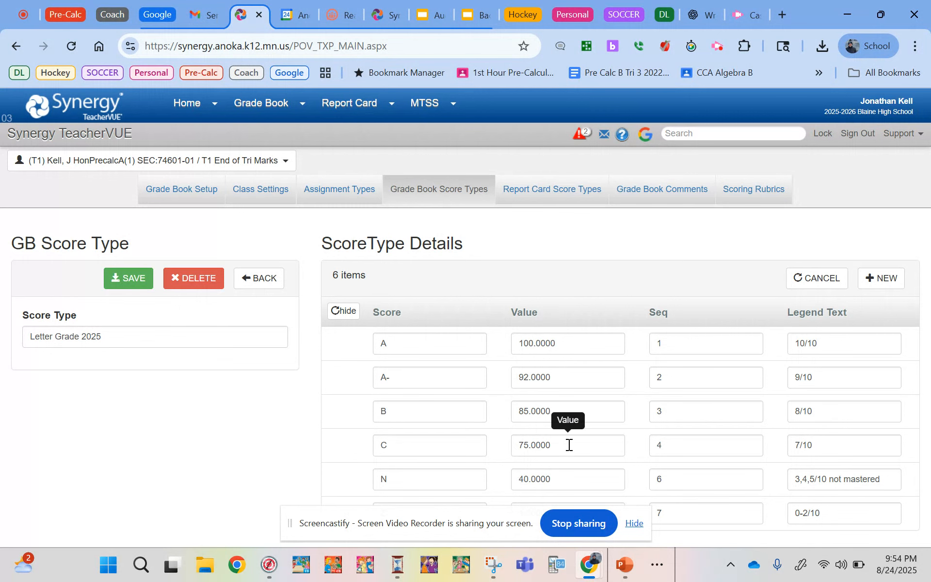
pyautogui.click(127, 279)
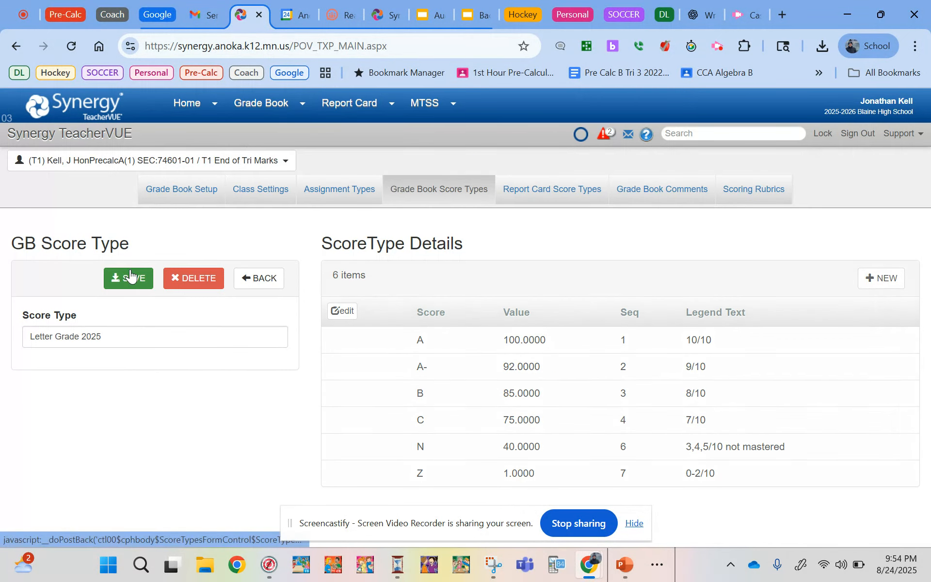
pyautogui.click(258, 278)
pyautogui.scroll(-15, 258, 286)
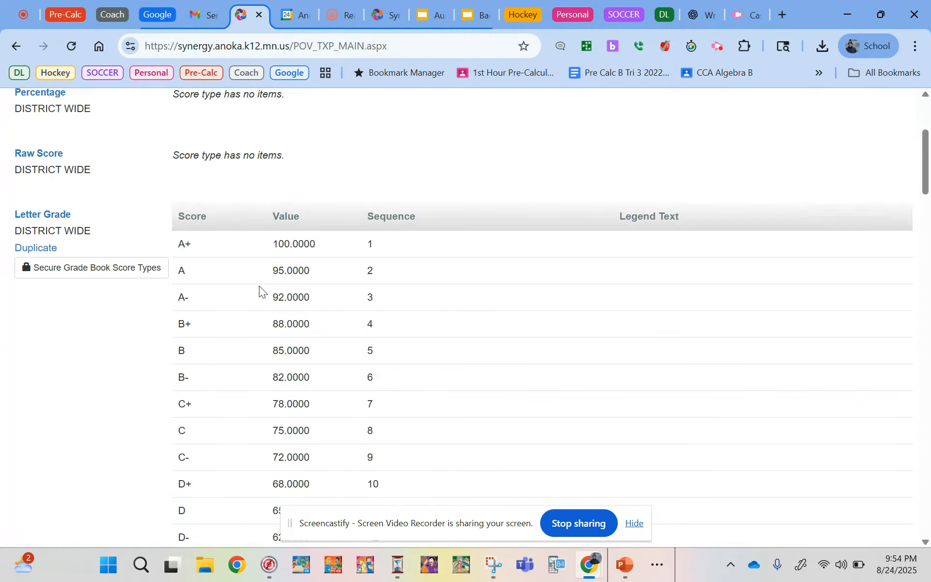
pyautogui.scroll(-12, 259, 286)
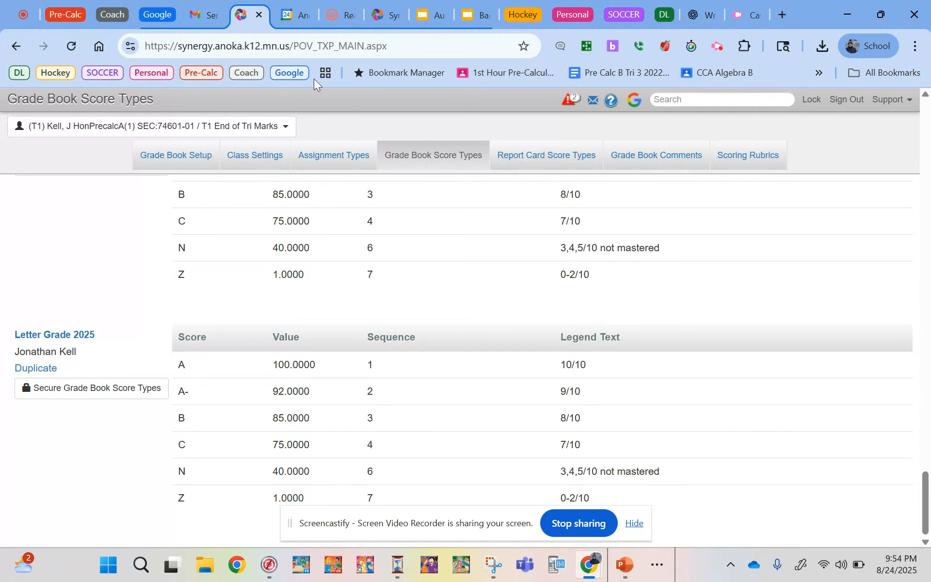
# Return to the Classic Grade Book for the class
pyautogui.scroll(10, 354, 162)
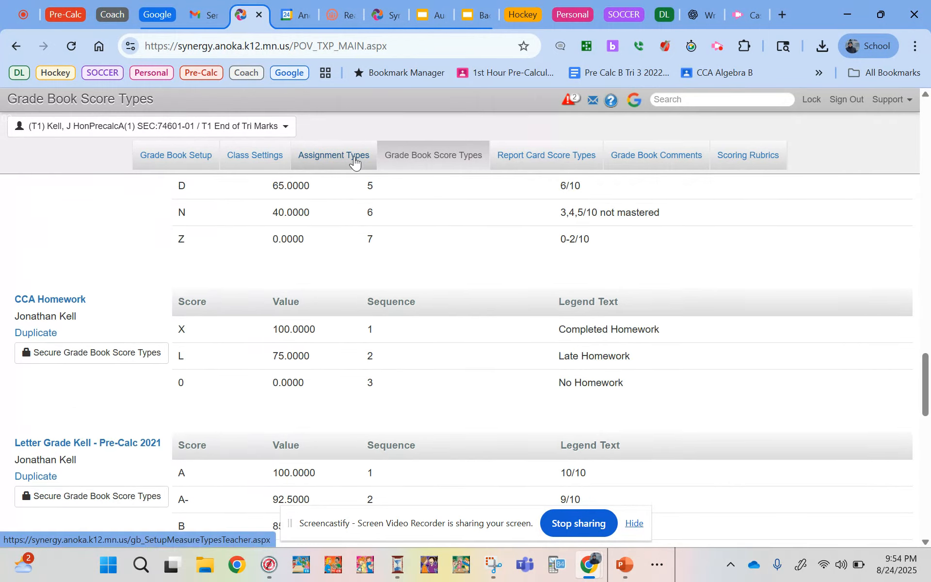
pyautogui.scroll(10, 354, 162)
pyautogui.click(292, 100)
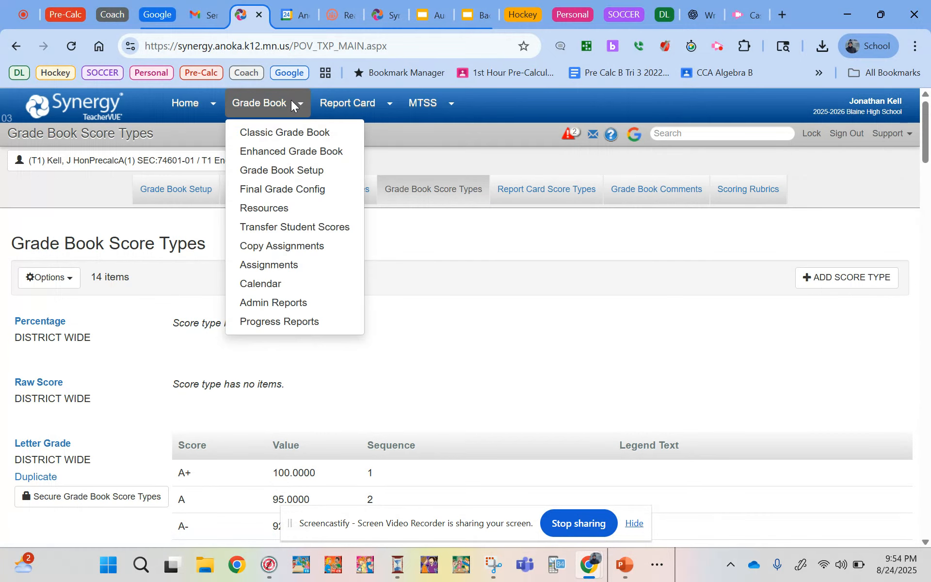
pyautogui.click(290, 132)
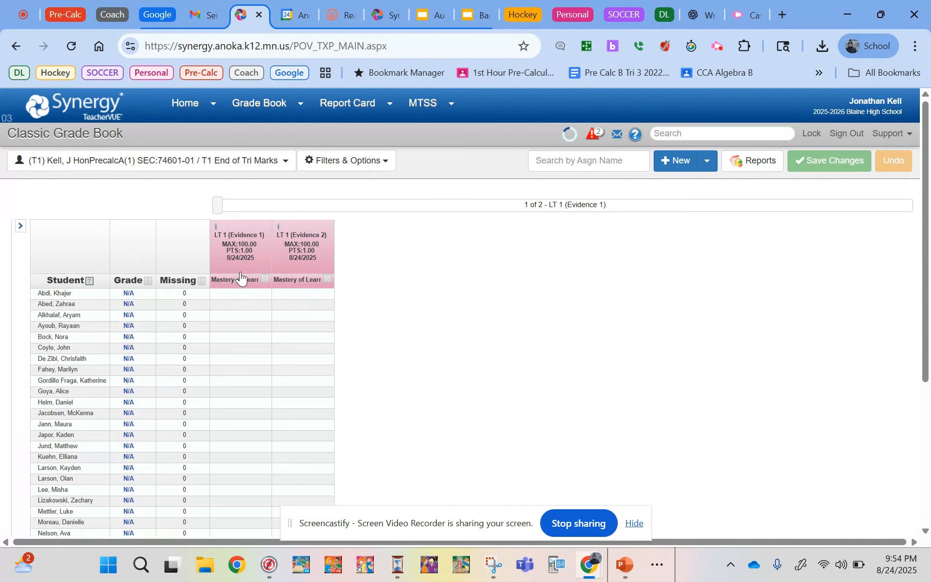
# Check the score type in the LT 1 (Evidence 1) assignment's settings and leave without saving
pyautogui.click(243, 286)
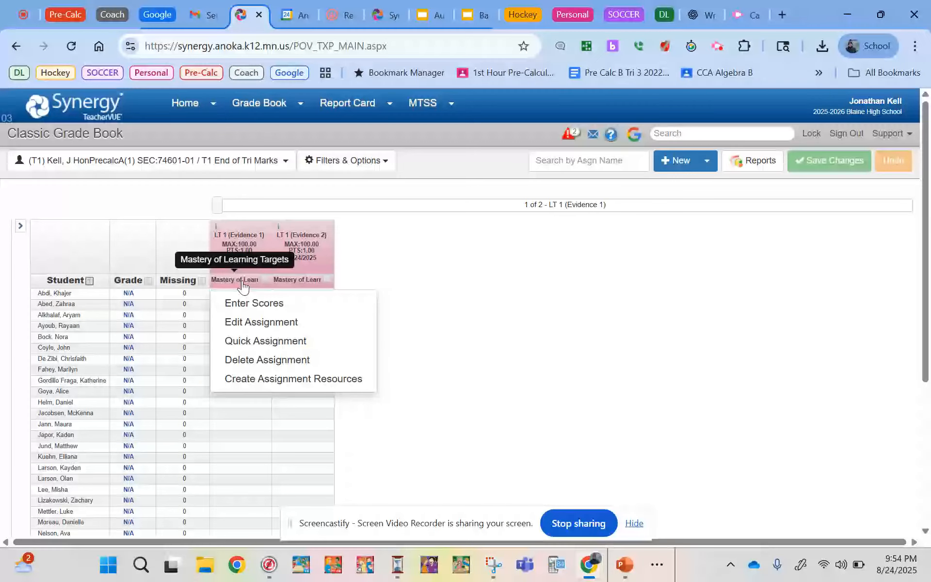
pyautogui.click(260, 321)
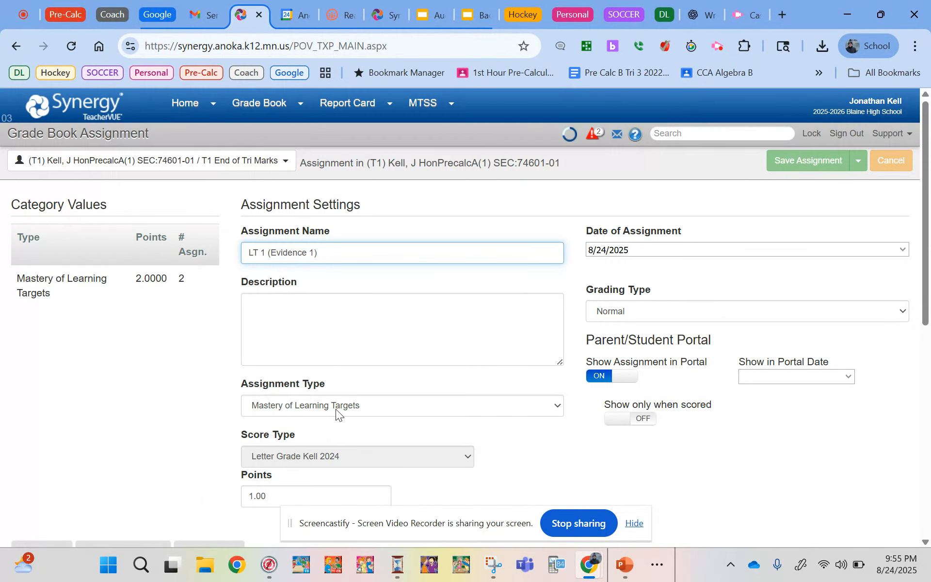
pyautogui.scroll(-1, 335, 409)
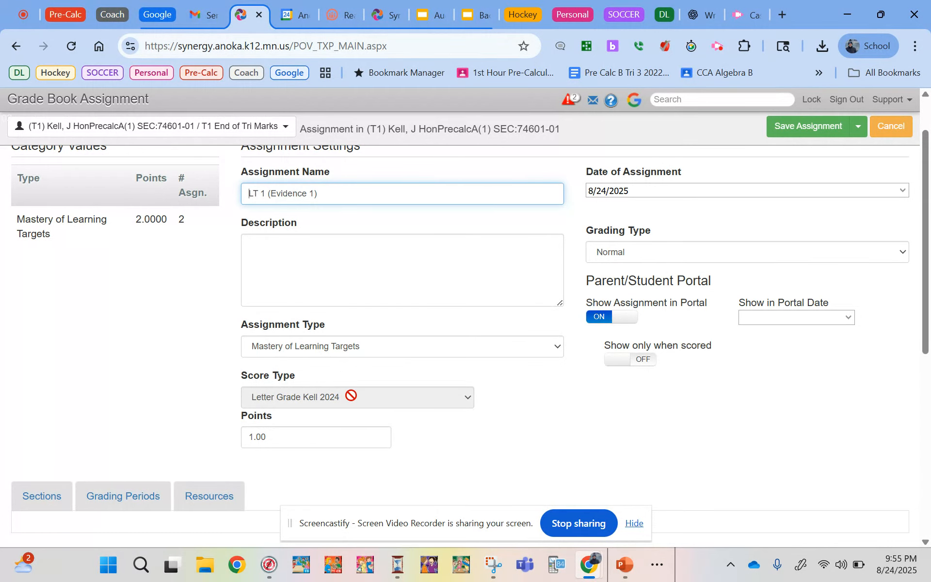
pyautogui.scroll(2, 425, 277)
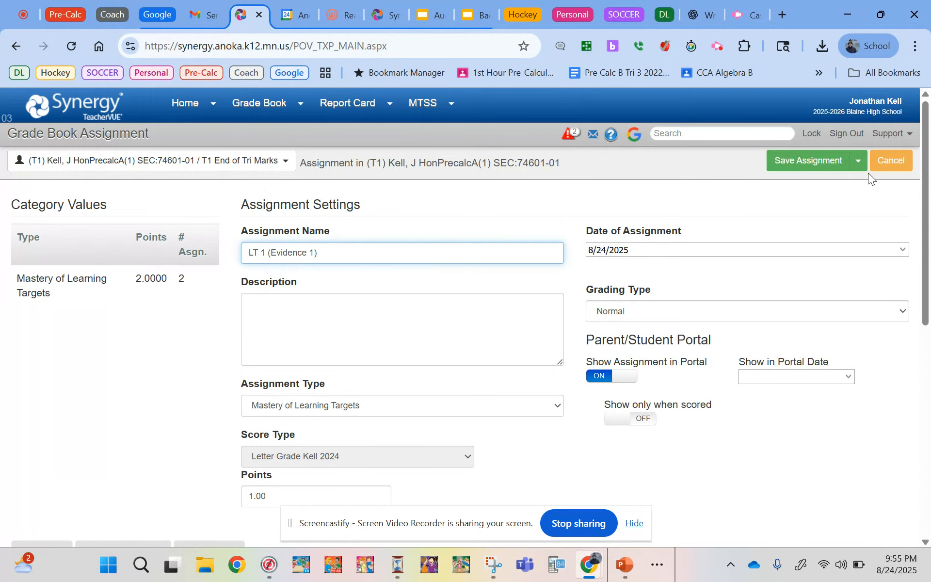
pyautogui.click(879, 160)
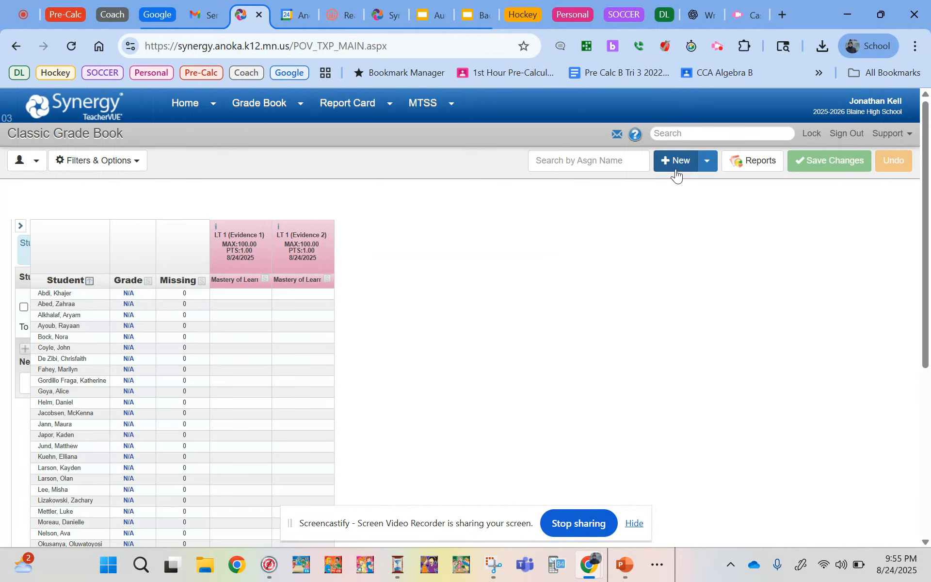
# Create and save an assignment named LT 2 with type Mastery of Learning Targets and score type Letter Grade 2025
pyautogui.click(676, 169)
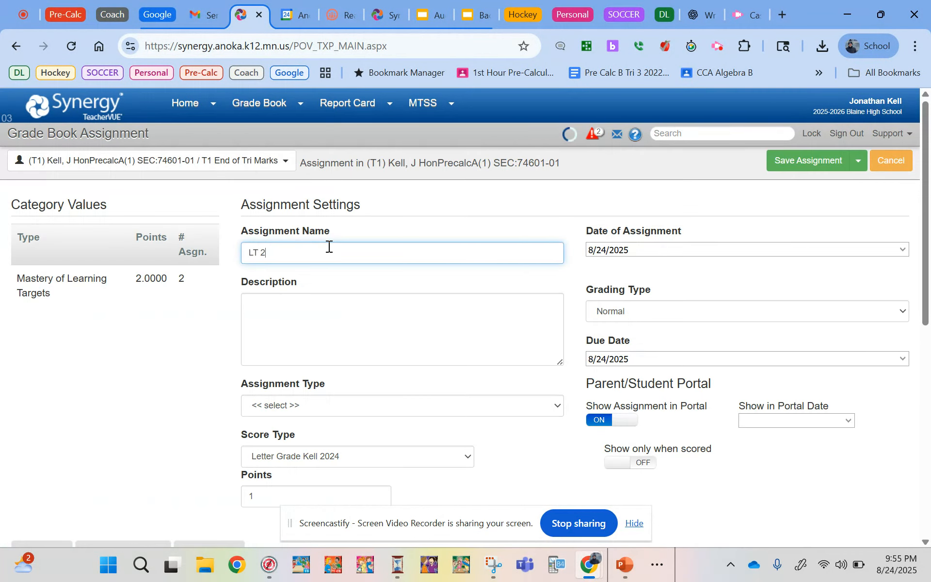
pyautogui.click(333, 402)
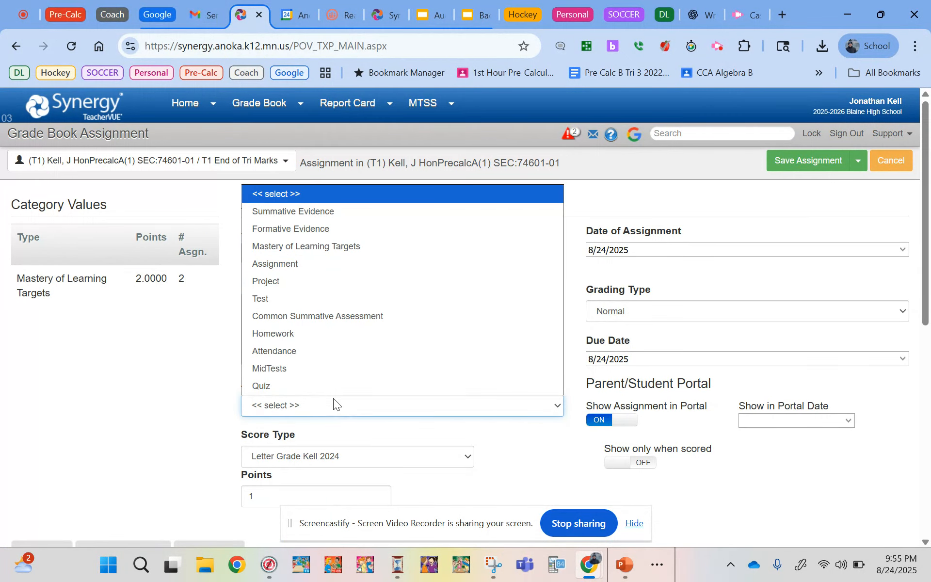
pyautogui.click(343, 247)
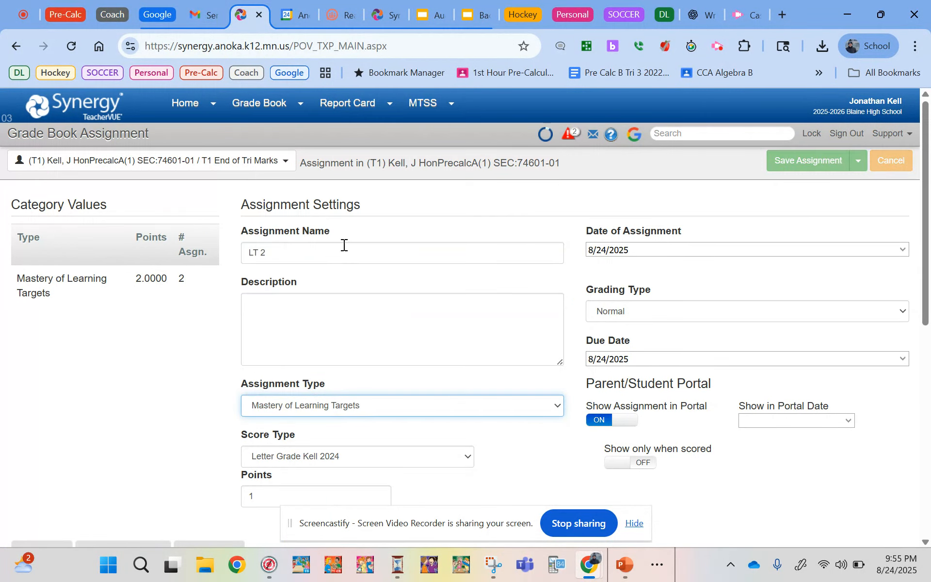
pyautogui.click(335, 455)
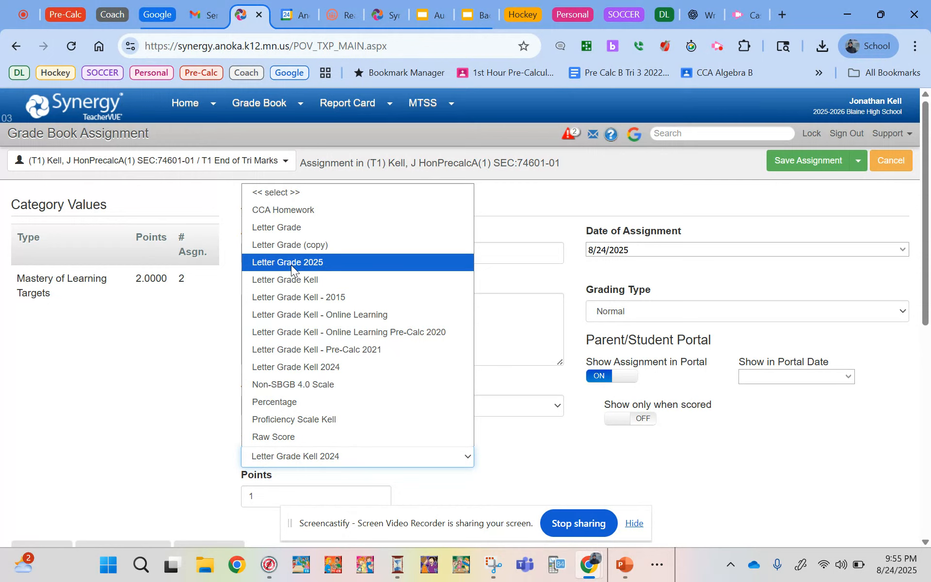
pyautogui.click(319, 262)
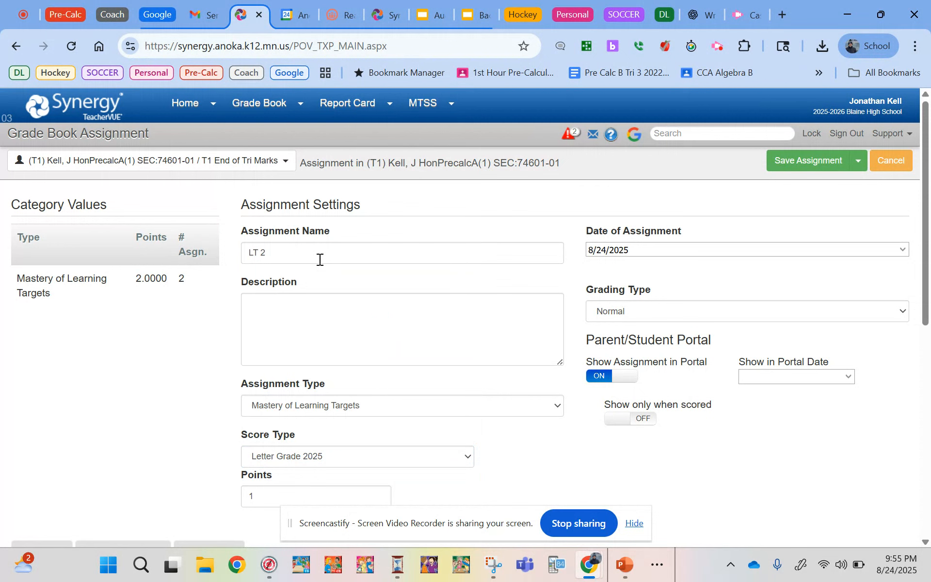
pyautogui.click(807, 162)
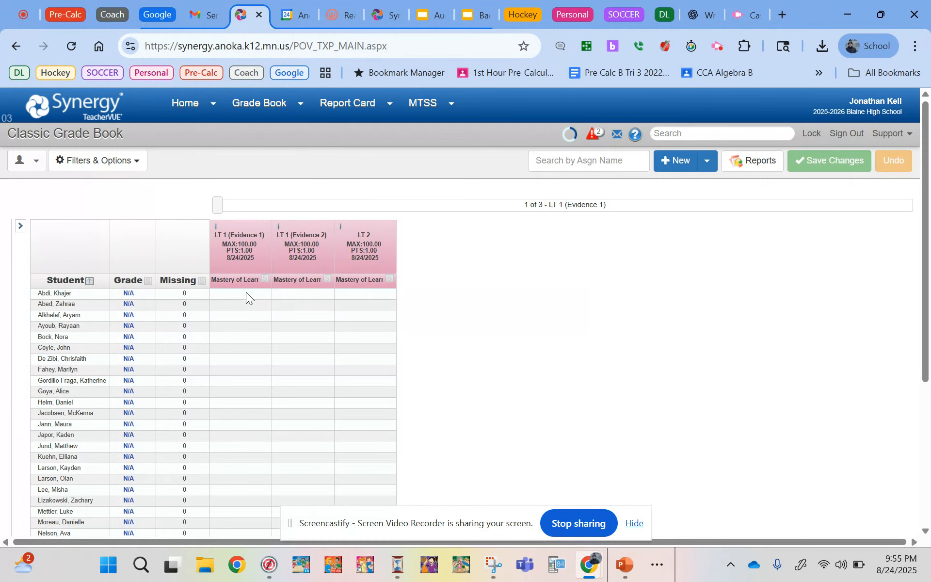
# Enter scores A, A-, B, C, N and Z for the first six students in LT 1 (Evidence 1) and save them
pyautogui.click(247, 292)
pyautogui.write('A')
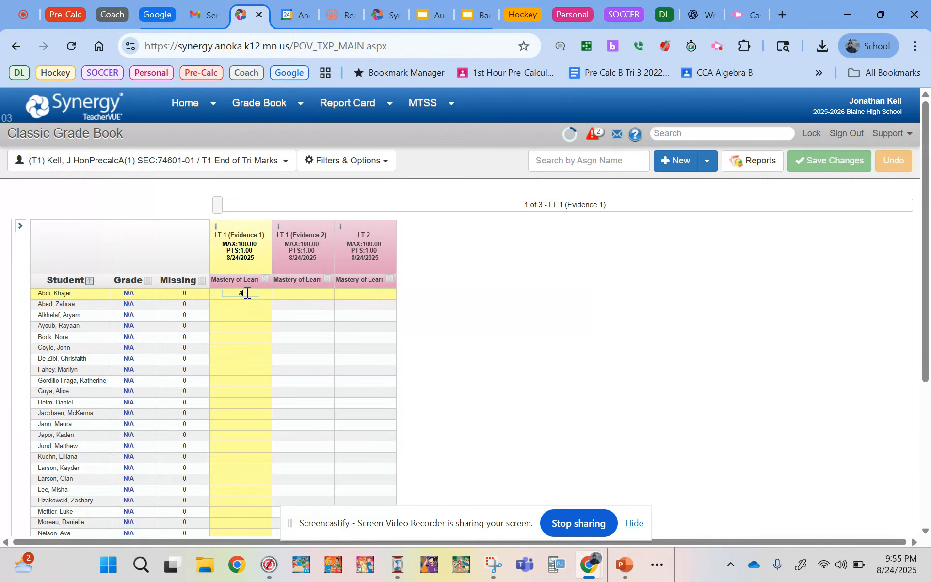
pyautogui.press('Return')
pyautogui.write('a-')
pyautogui.press('Return')
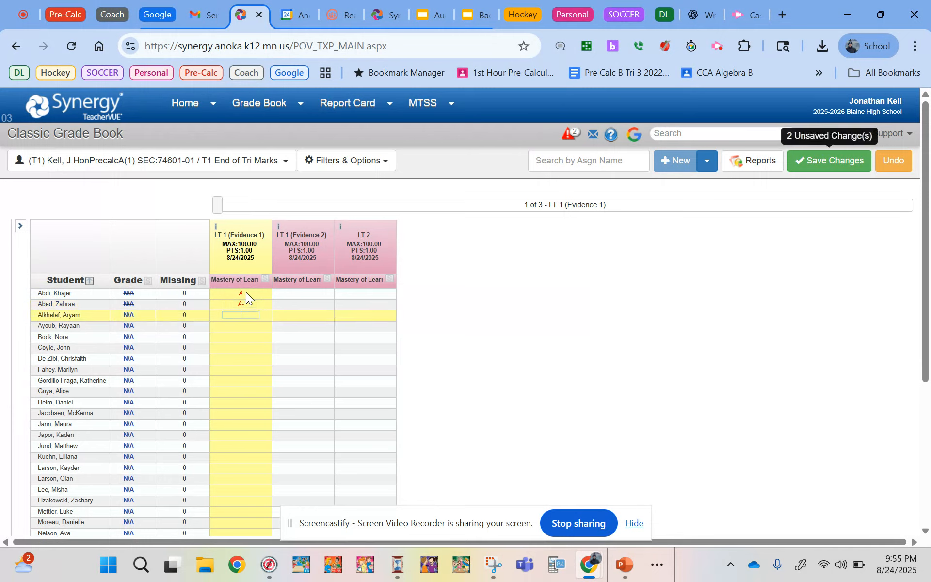
pyautogui.write('b')
pyautogui.press('Return')
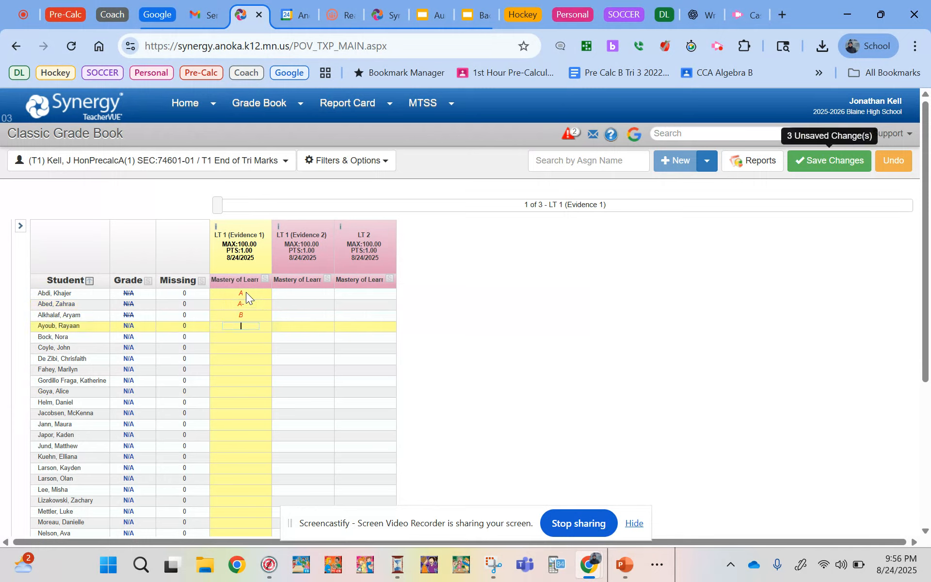
pyautogui.write('c')
pyautogui.press('Return')
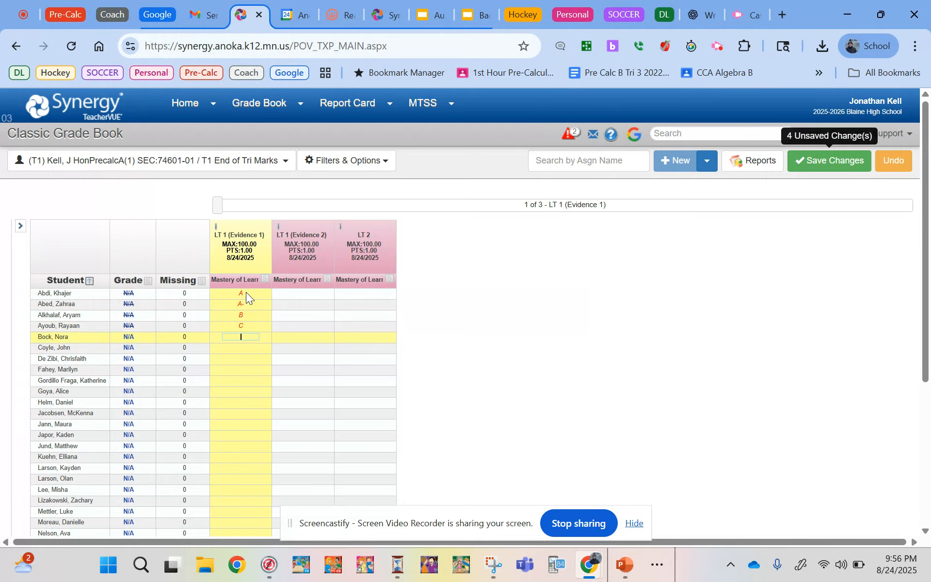
pyautogui.write('n')
pyautogui.press('Return')
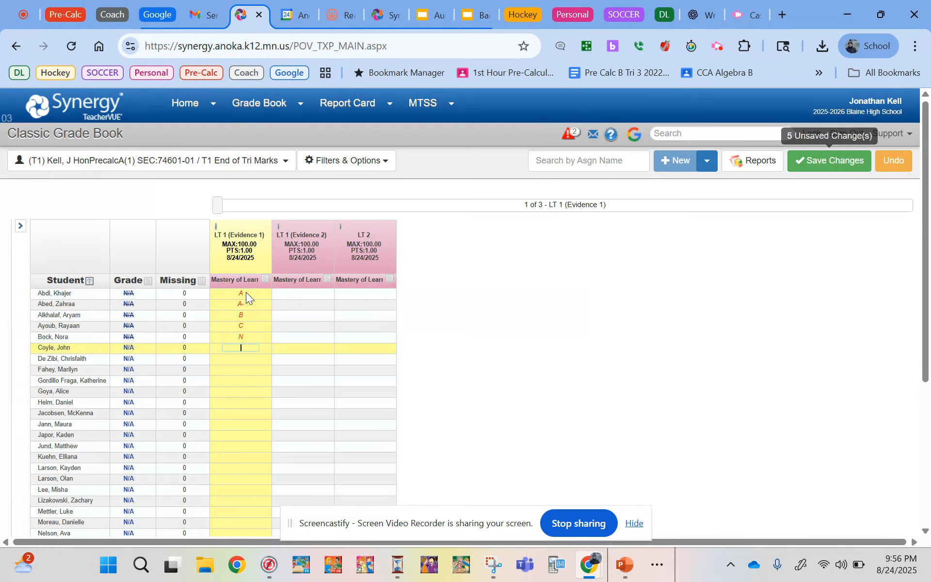
pyautogui.write('z')
pyautogui.press('Return')
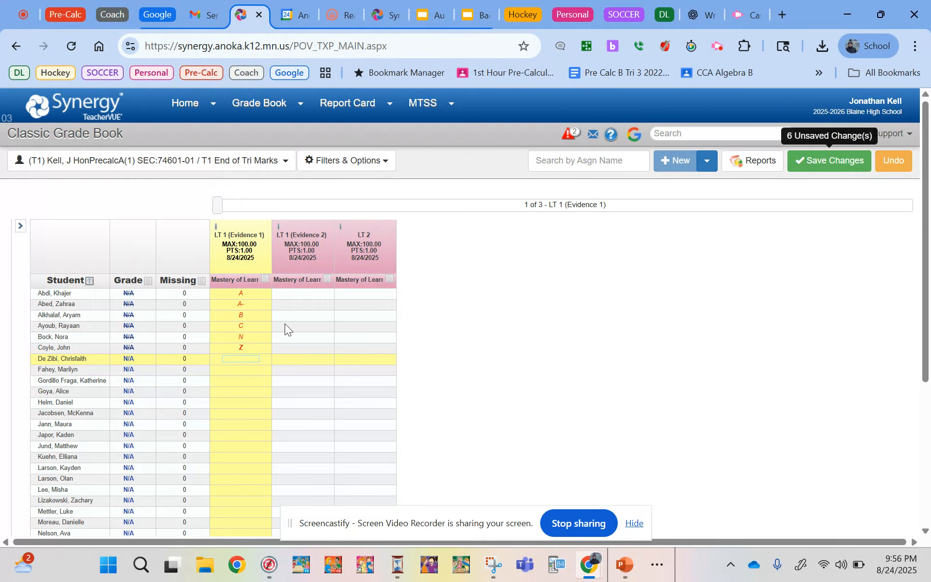
pyautogui.click(827, 160)
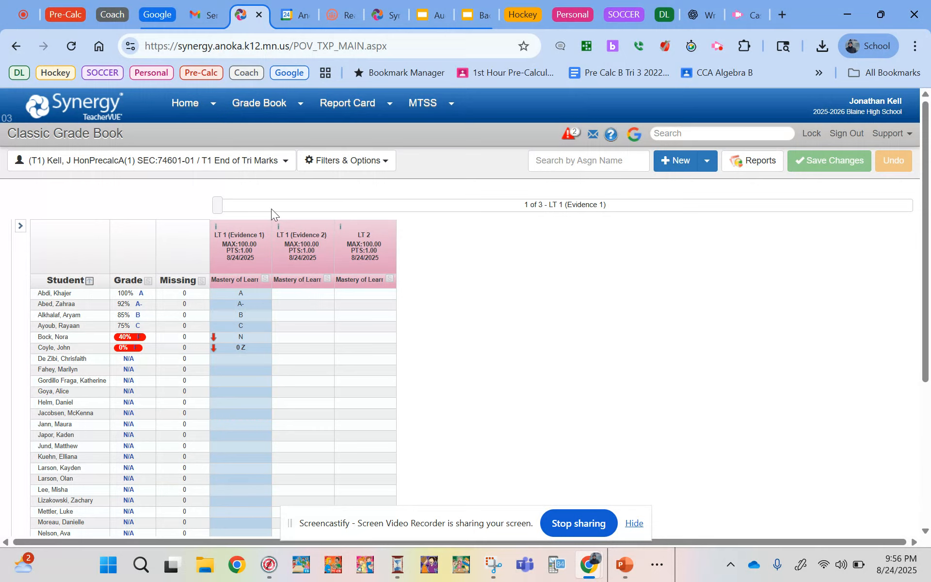
# Enter scores A, A, A-, B and C for the first five students in LT 1 (Evidence 2) and save them
pyautogui.click(304, 292)
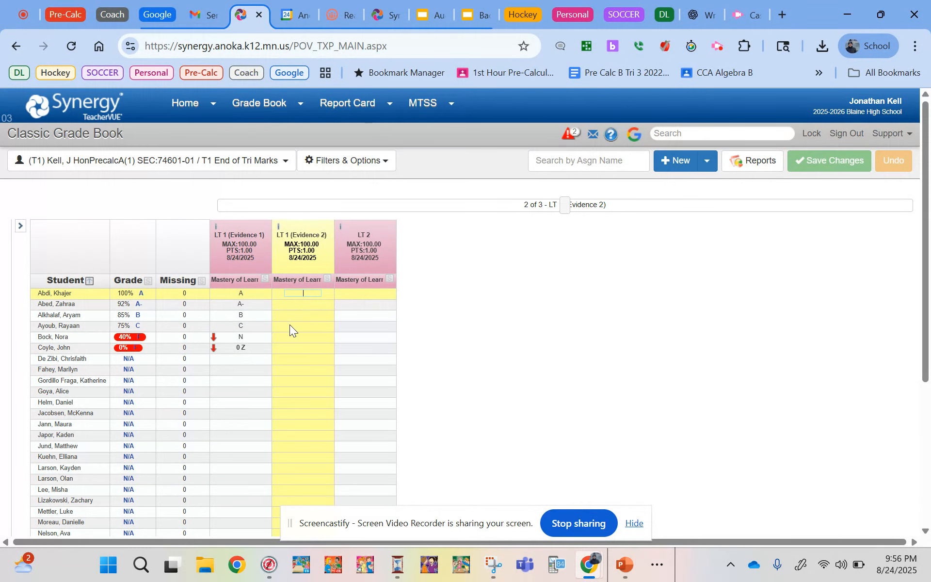
pyautogui.write('A')
pyautogui.press('Return')
pyautogui.write('A')
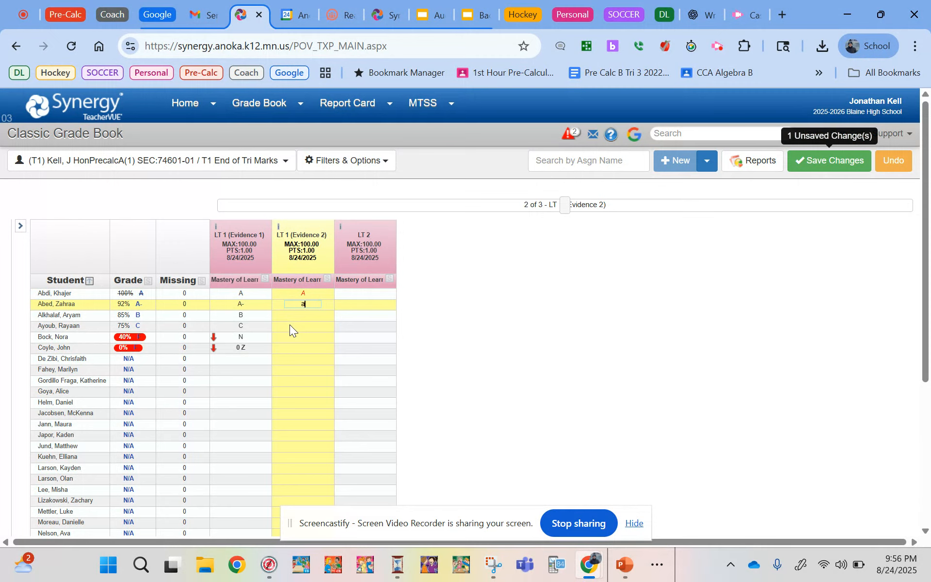
pyautogui.press('Return')
pyautogui.press('Left')
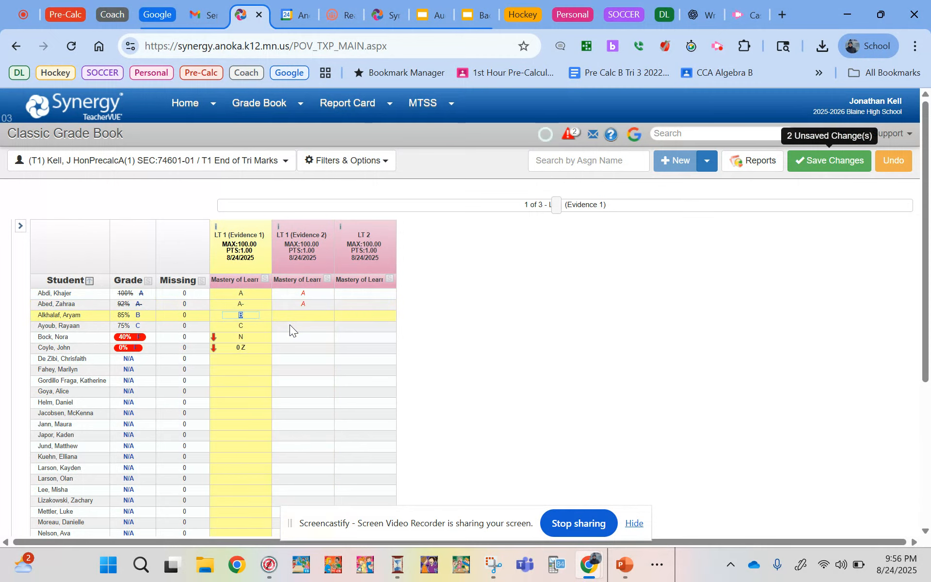
pyautogui.press('Right')
pyautogui.write('a-')
pyautogui.press('Return')
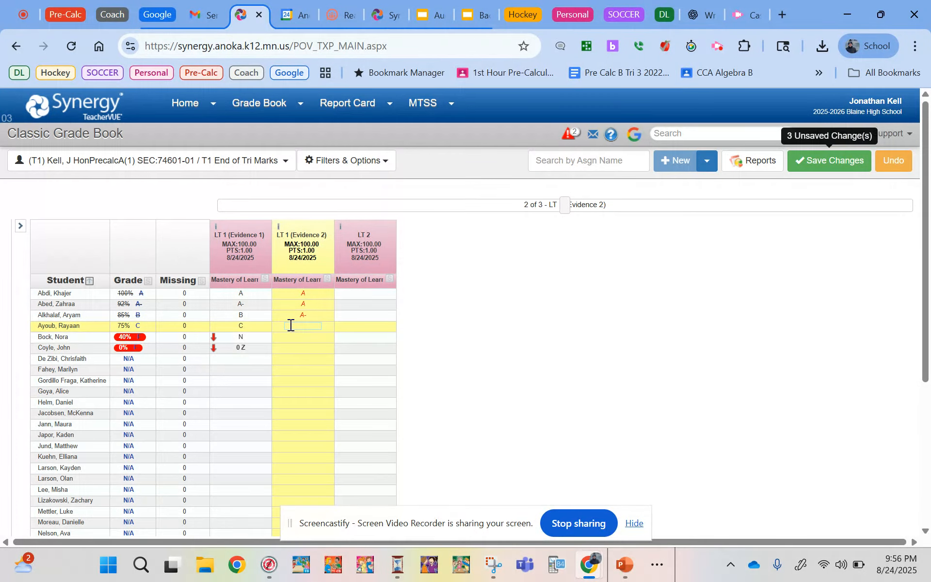
pyautogui.write('b')
pyautogui.press('Return')
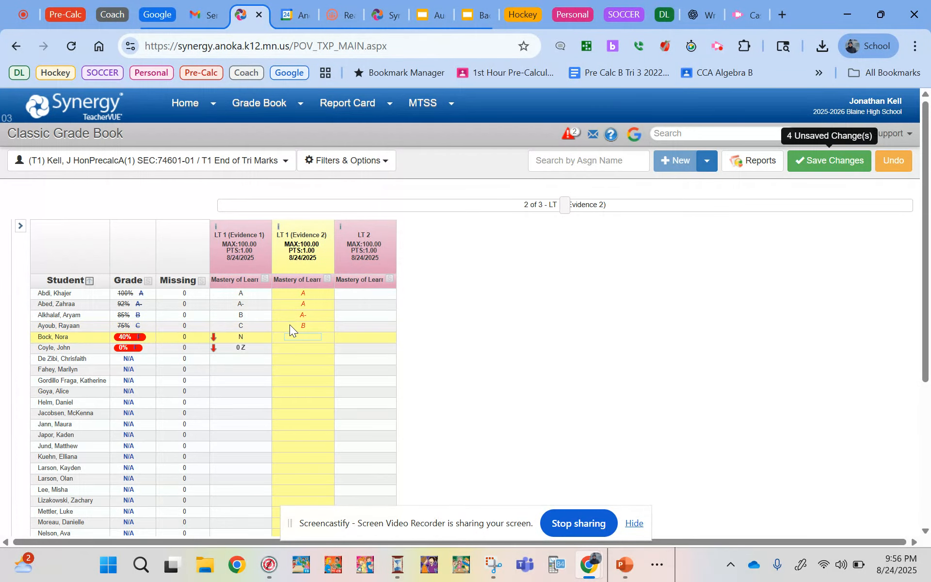
pyautogui.write('c')
pyautogui.press('Return')
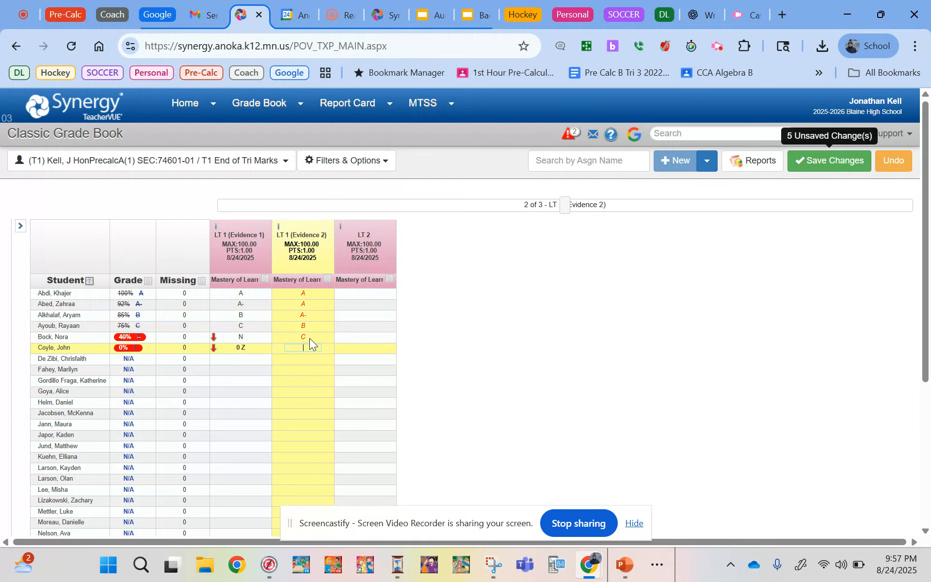
pyautogui.click(818, 162)
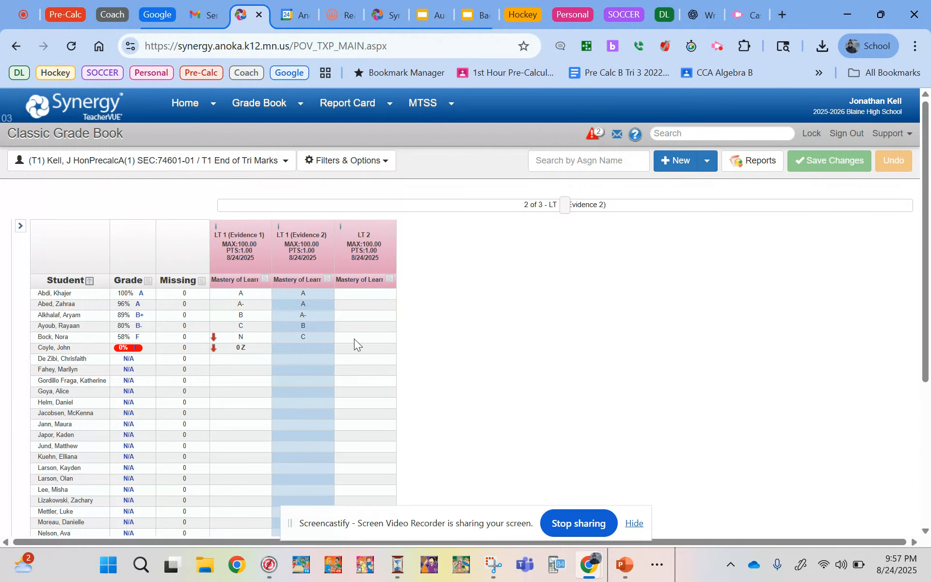
# Set the points of the LT 1 (Evidence 1) assignment to 0 and save the assignment
pyautogui.click(237, 281)
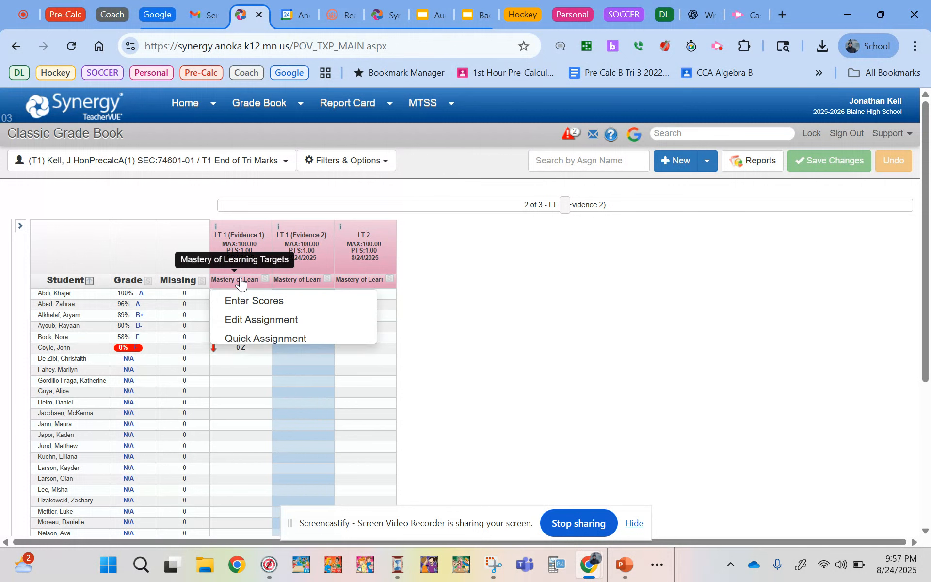
pyautogui.click(248, 319)
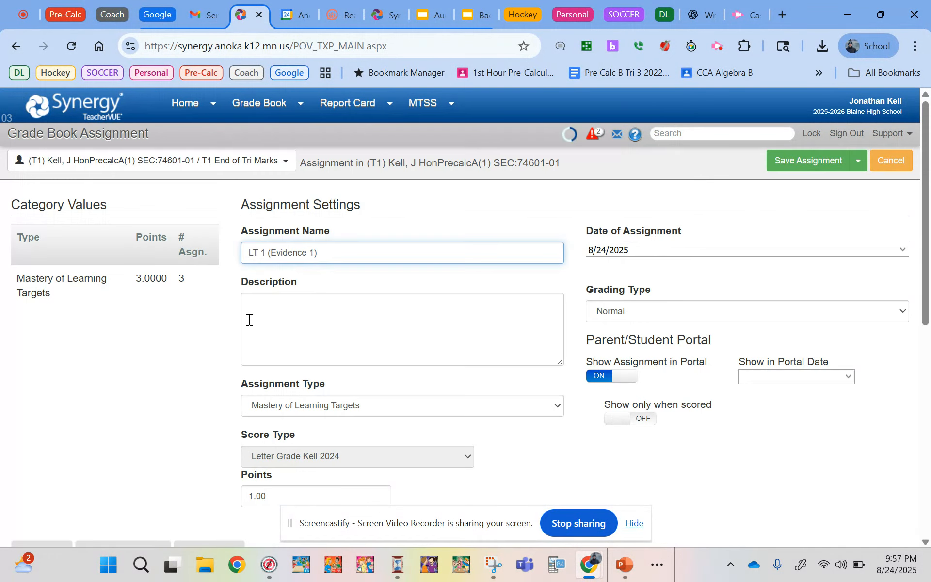
pyautogui.click(276, 494)
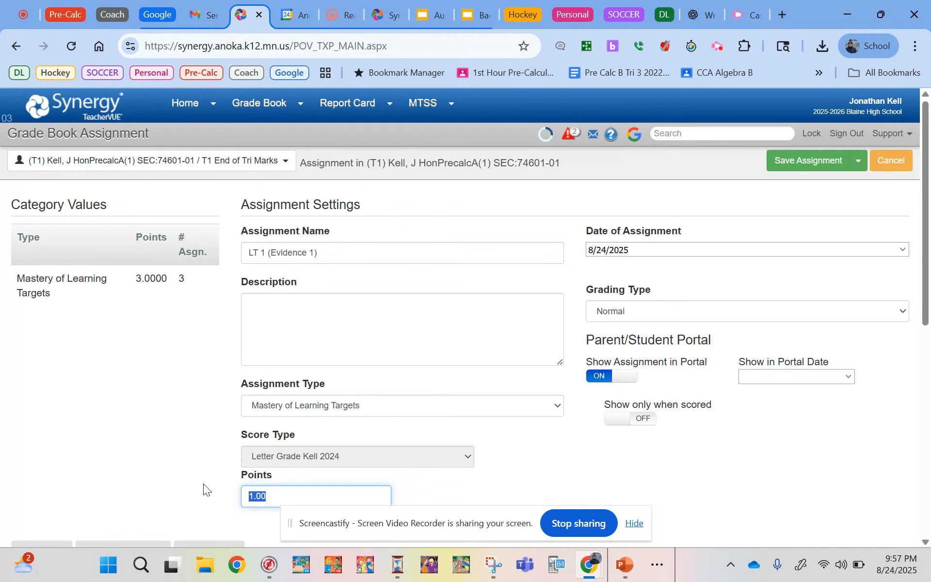
pyautogui.write('0')
pyautogui.click(819, 159)
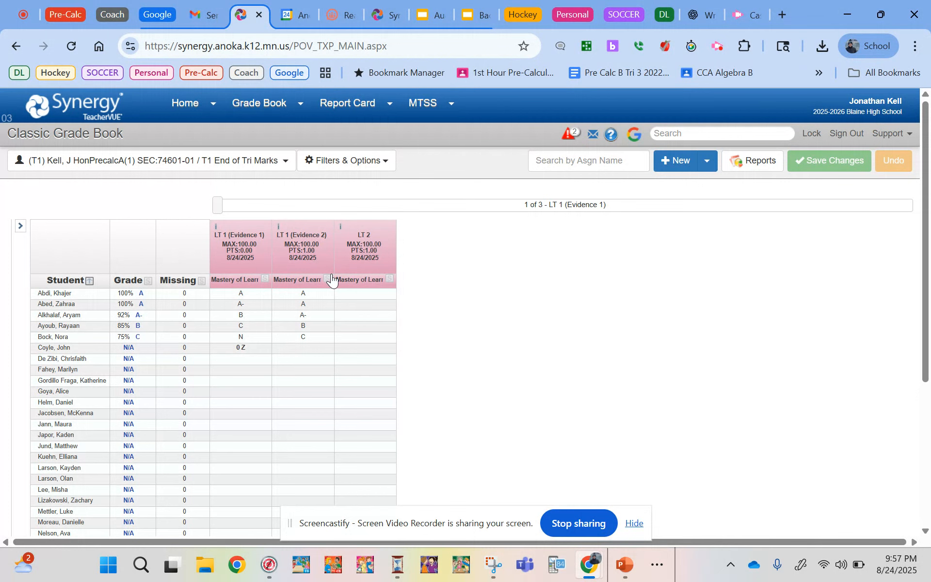
pyautogui.click(299, 281)
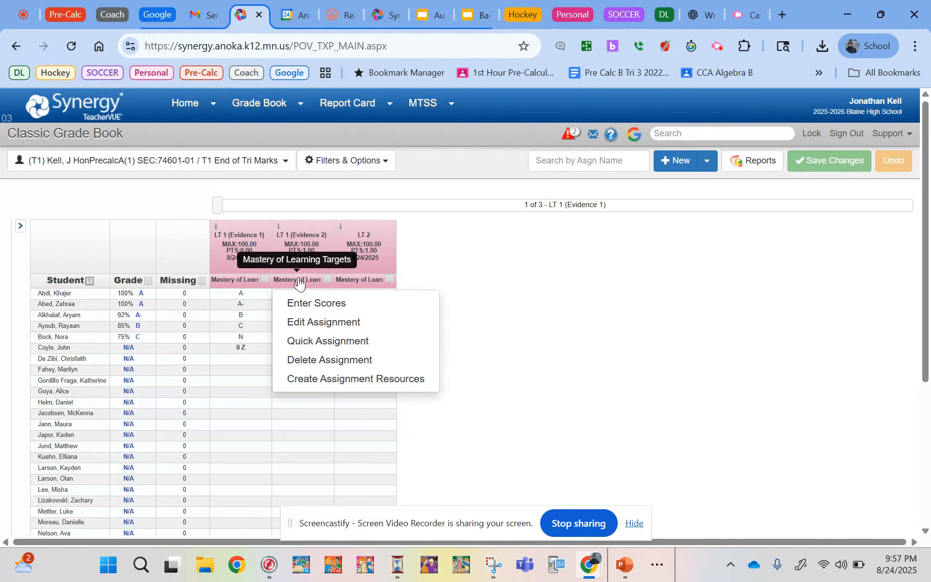
pyautogui.click(306, 319)
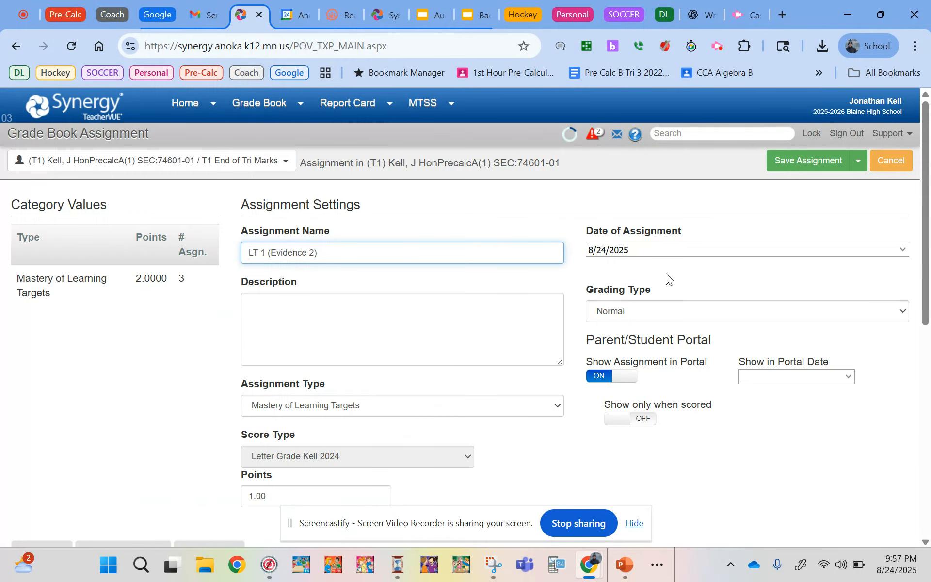
pyautogui.click(890, 162)
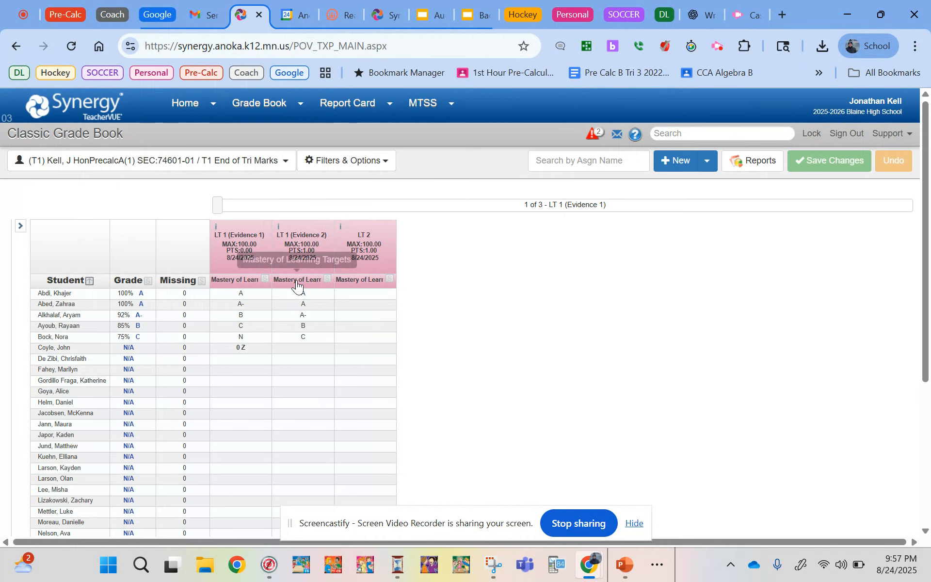
# Open score entry for LT 1 (Evidence 2) and set the first student's comment to Retest Taken
pyautogui.click(298, 280)
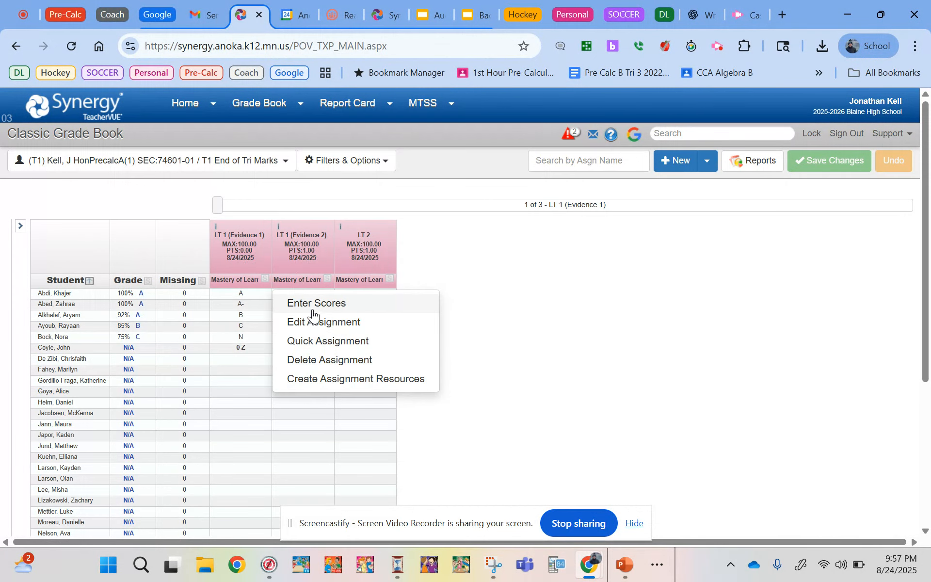
pyautogui.click(312, 304)
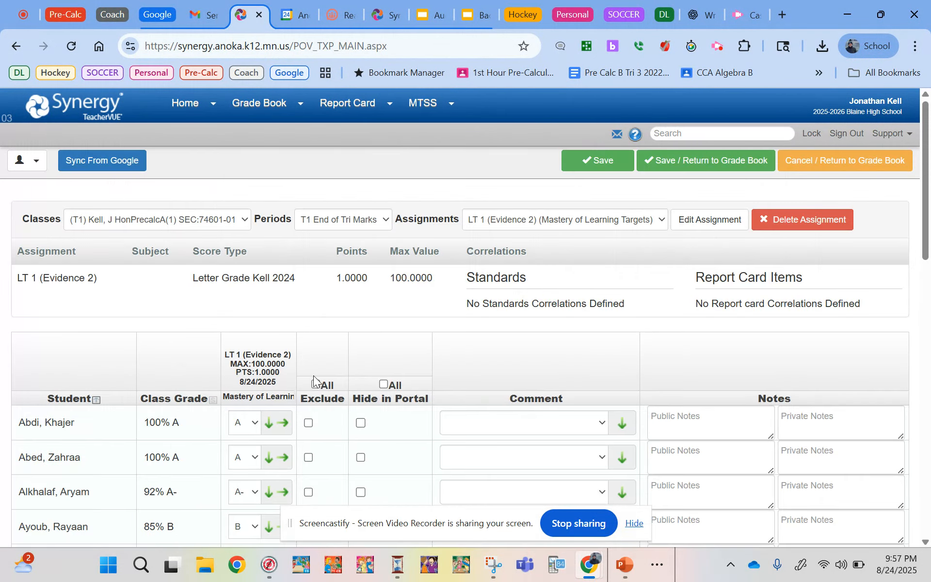
pyautogui.scroll(-4, 315, 380)
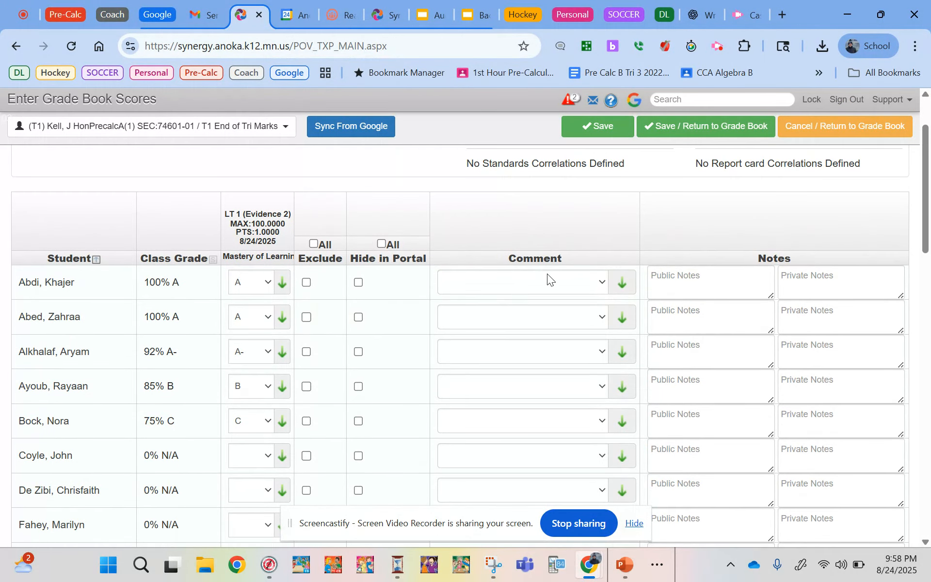
pyautogui.click(546, 274)
pyautogui.scroll(-4, 539, 233)
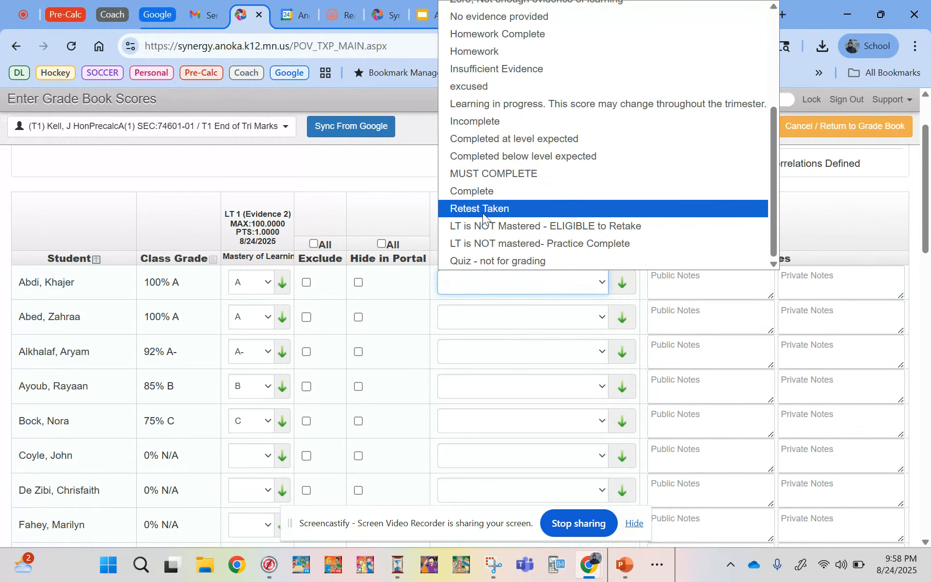
pyautogui.click(482, 209)
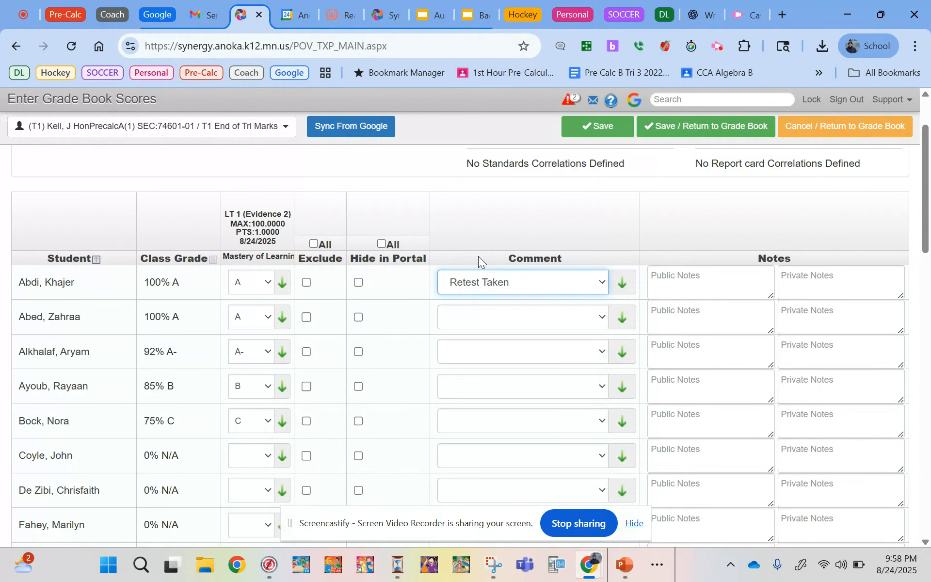
# Add the public note "Evid 1 C" and "Evid 2 A" on two lines for the first student, keep score A, and save back to the grade book
pyautogui.click(700, 289)
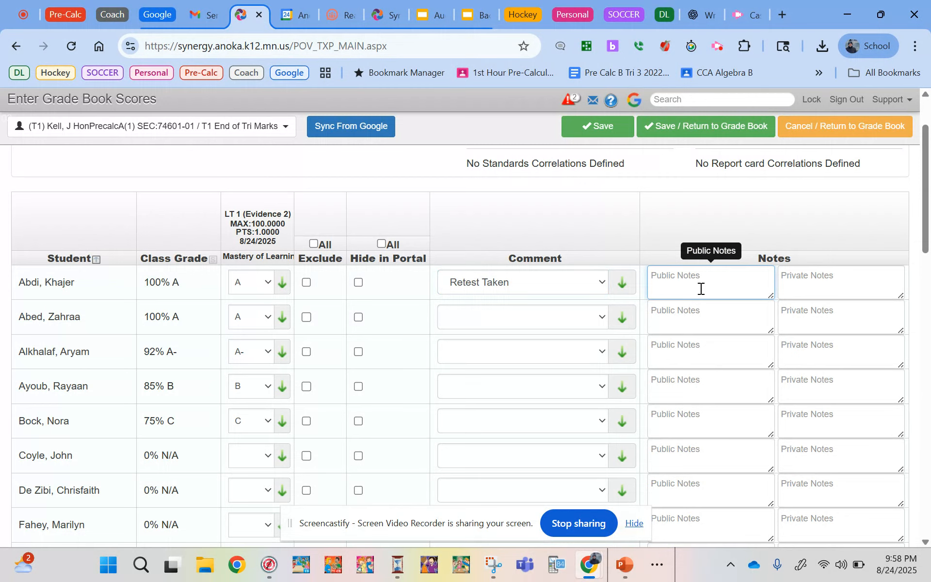
pyautogui.write('Evid 1 ')
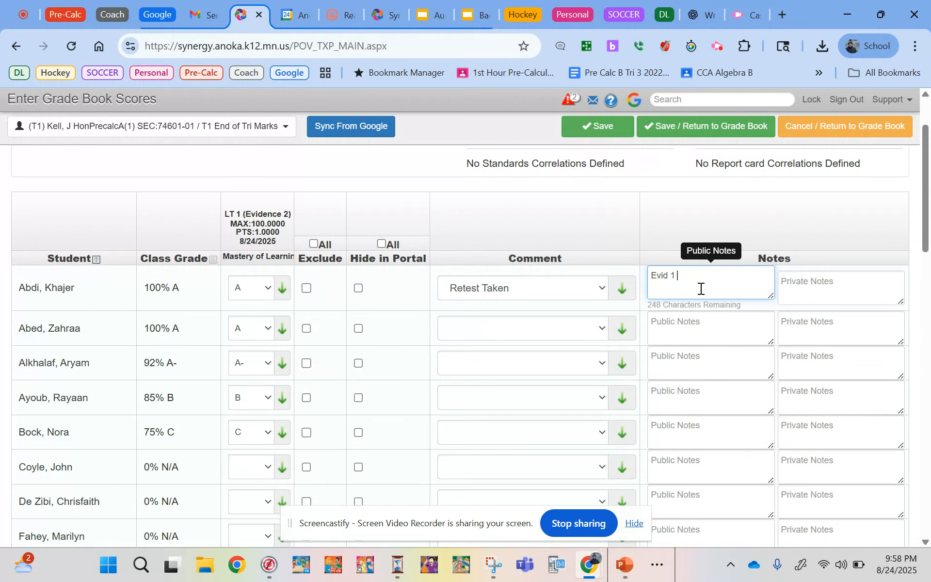
pyautogui.write('A')
pyautogui.press('BackSpace')
pyautogui.write('C')
pyautogui.press('Return')
pyautogui.write('Evid 2 A')
pyautogui.click(248, 295)
pyautogui.click(251, 331)
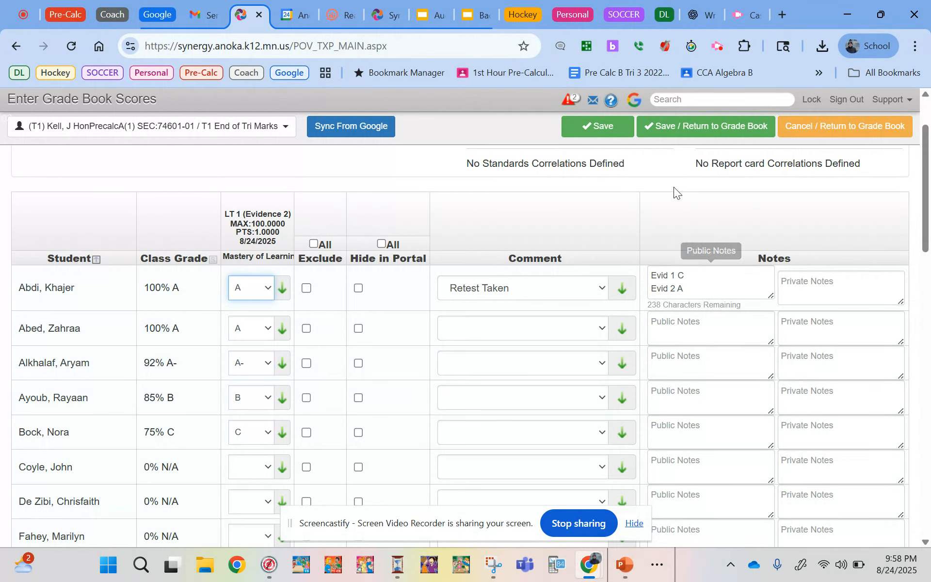
pyautogui.click(683, 131)
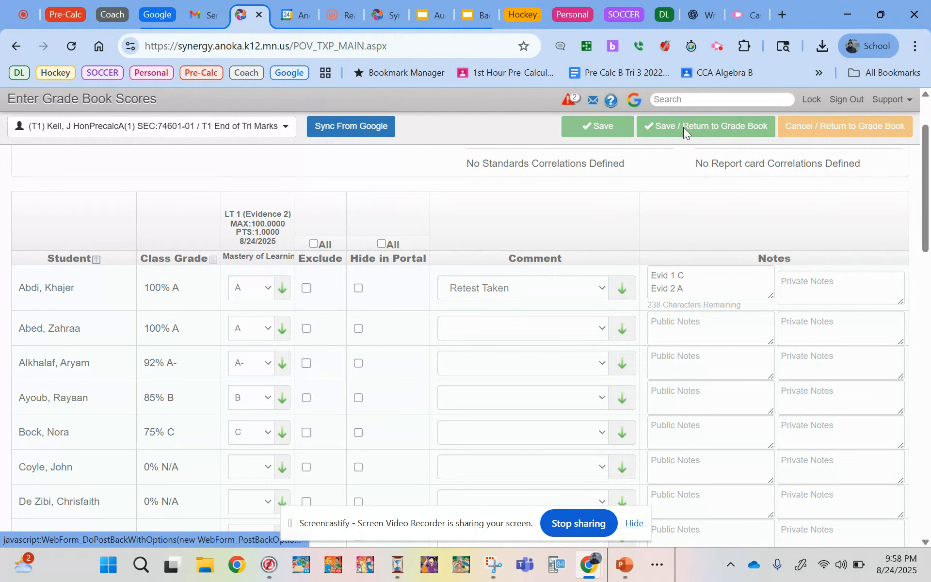